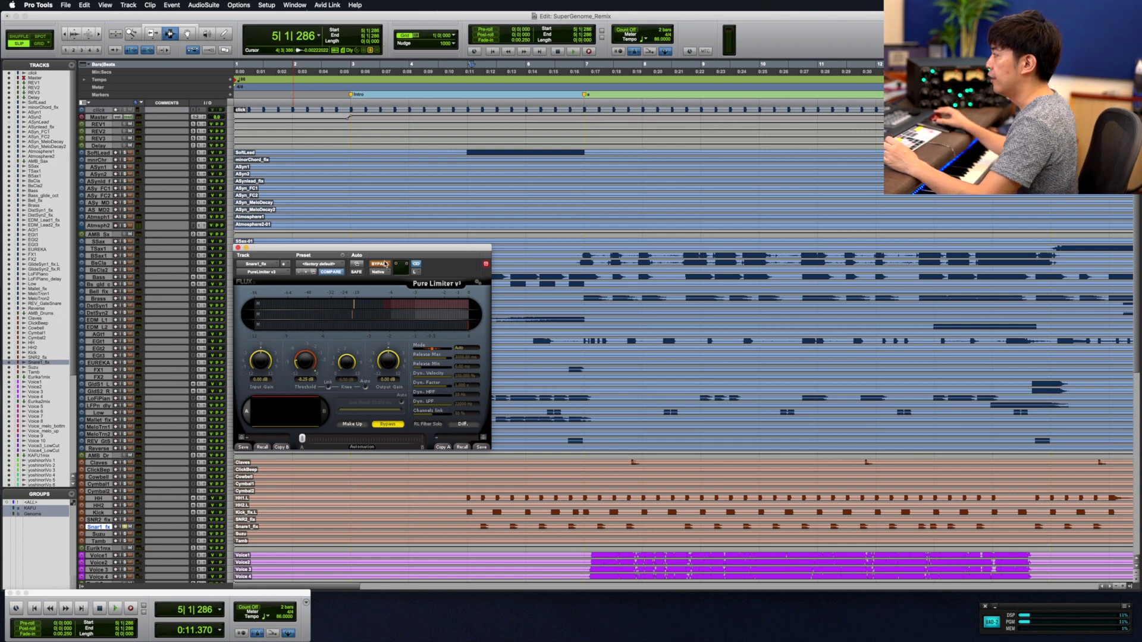
Step: Take the Pure Limiter on the snare track out of bypass and audition the limited snare twice from 5|1|286
{"action": "left_click", "coordinate": [380, 264]}
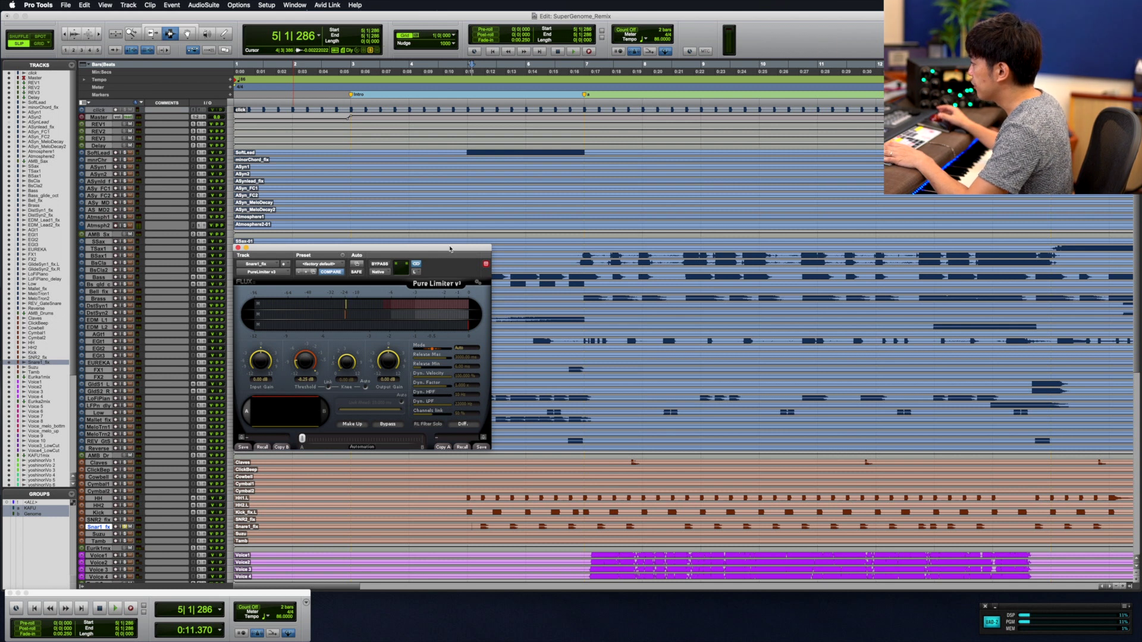
{"action": "key", "text": "space"}
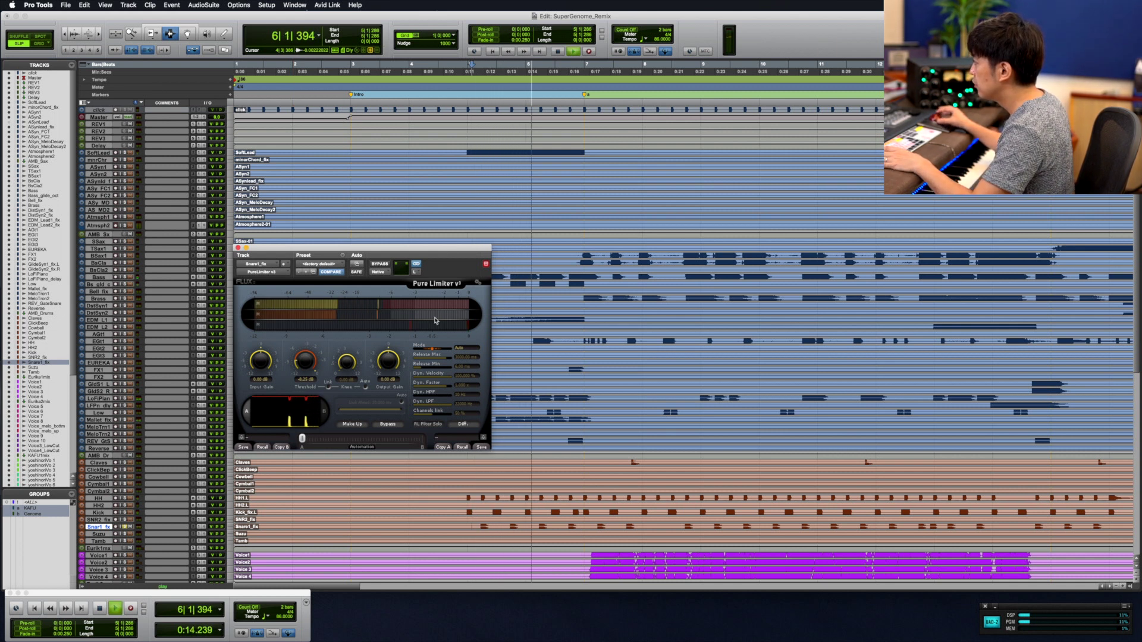
{"action": "key", "text": "space"}
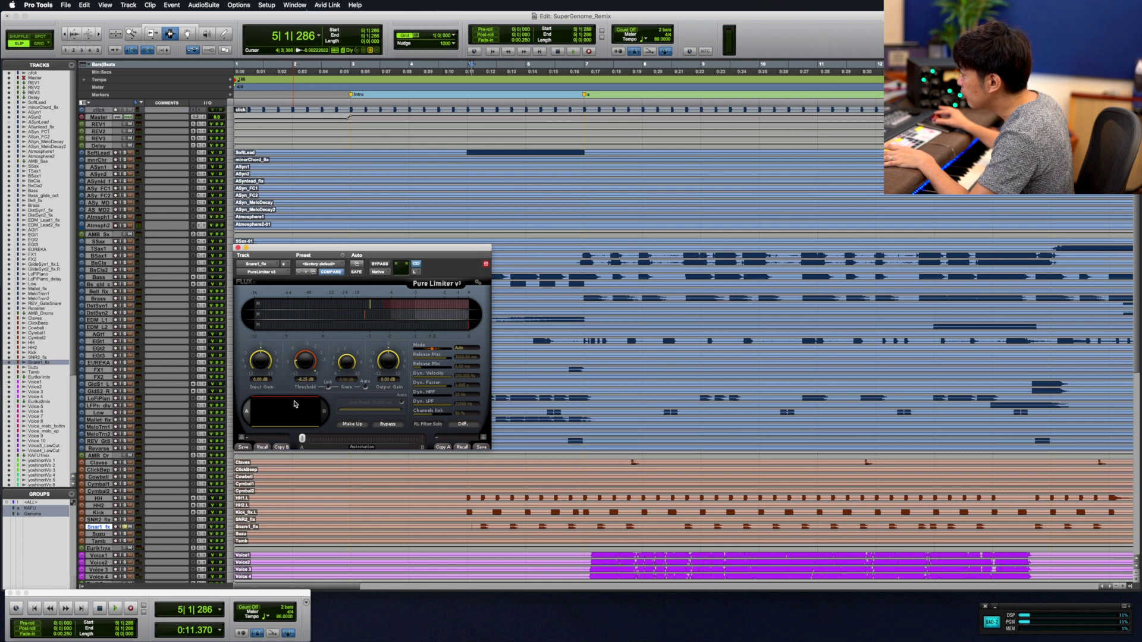
{"action": "key", "text": "space"}
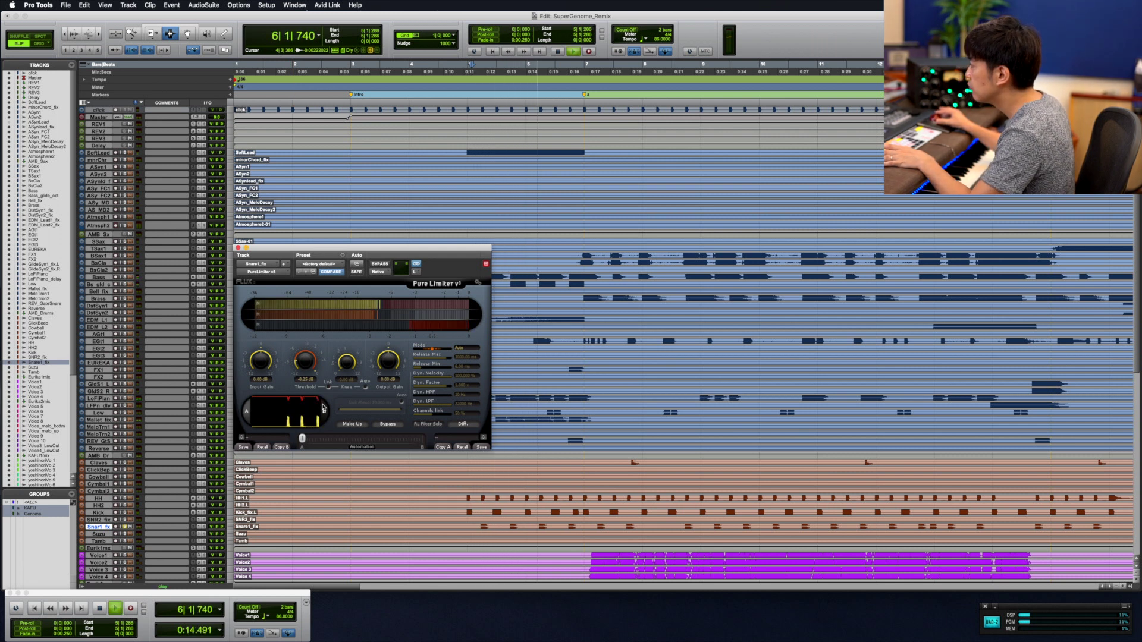
{"action": "key", "text": "space"}
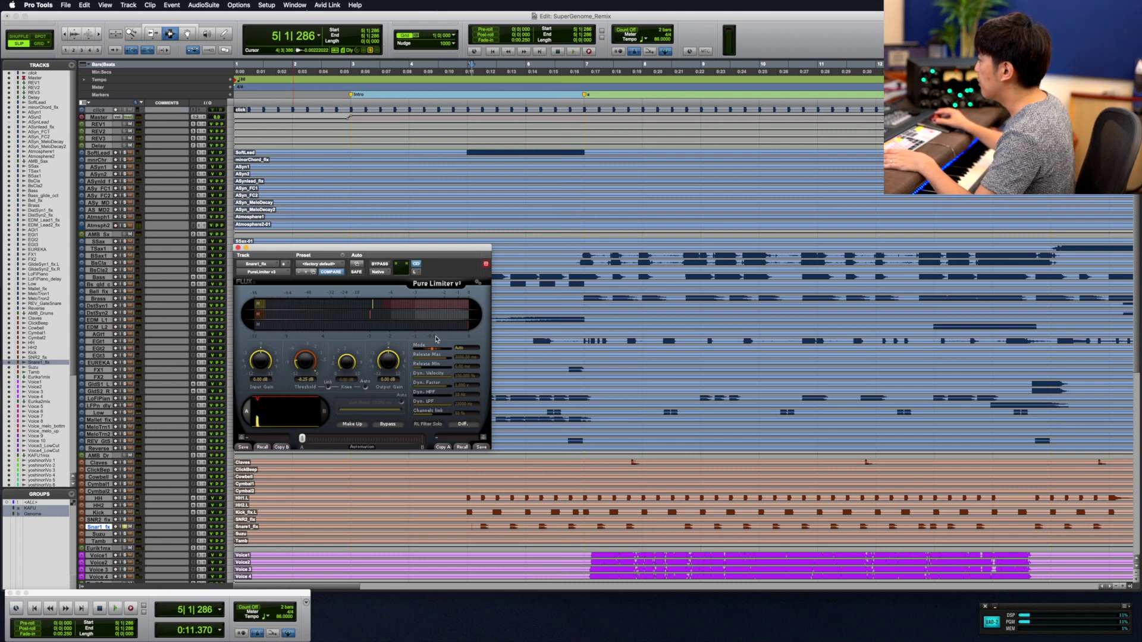
Step: Compare the soloed snare with its Pure Limiter bypassed and active, replaying the same passage and leaving the limiter active
{"action": "left_click", "coordinate": [383, 265]}
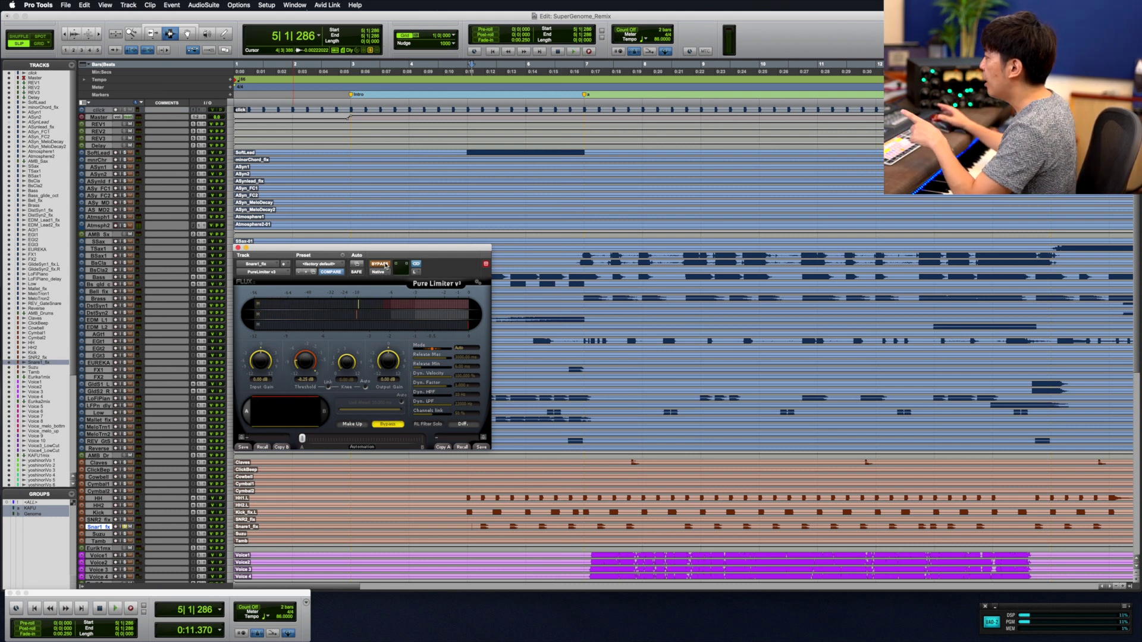
{"action": "key", "text": "space"}
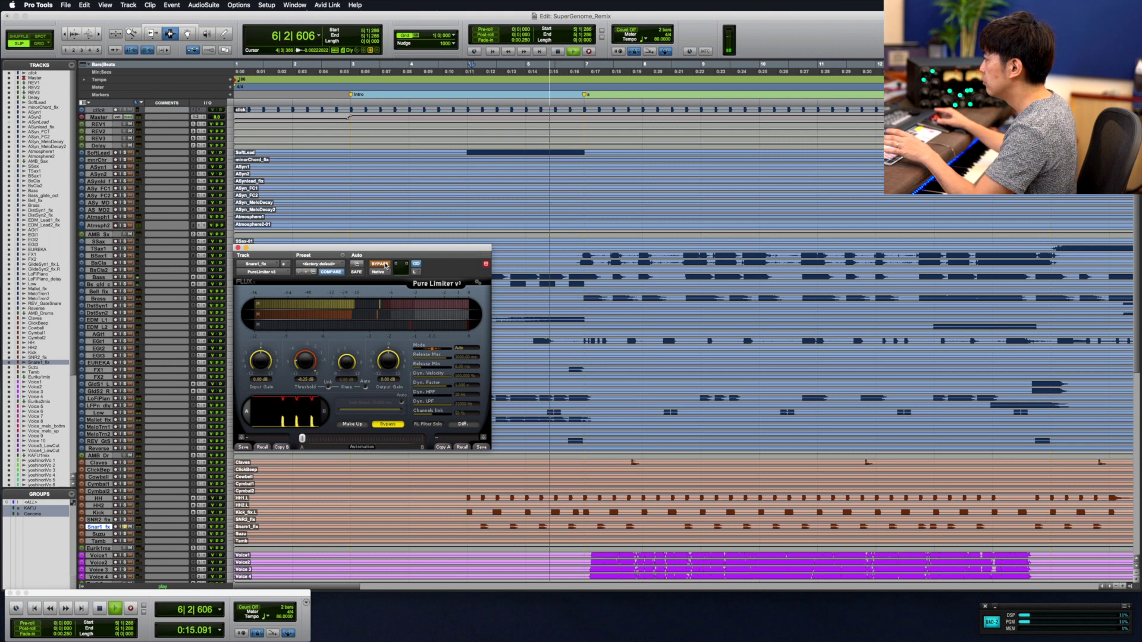
{"action": "key", "text": "space"}
{"action": "left_click", "coordinate": [383, 265]}
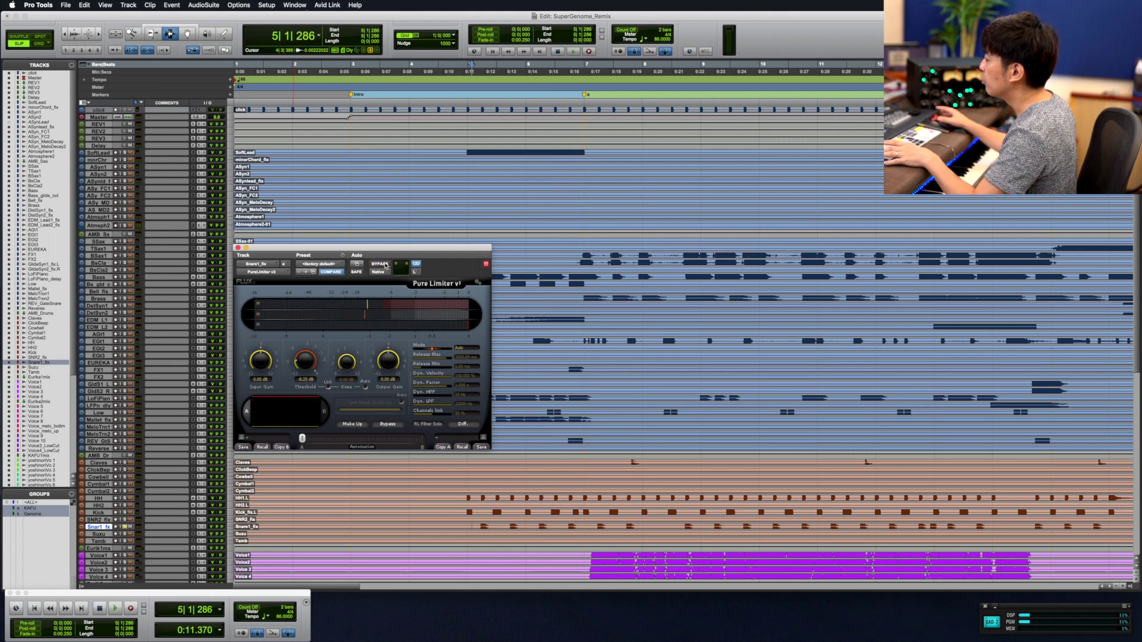
{"action": "key", "text": "space"}
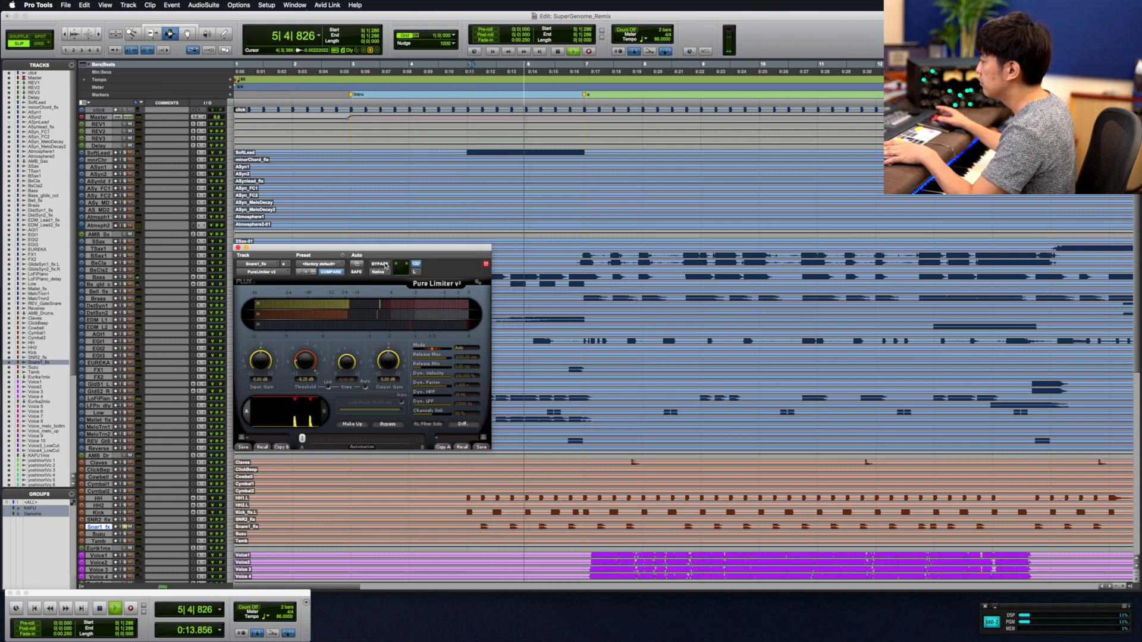
{"action": "key", "text": "space"}
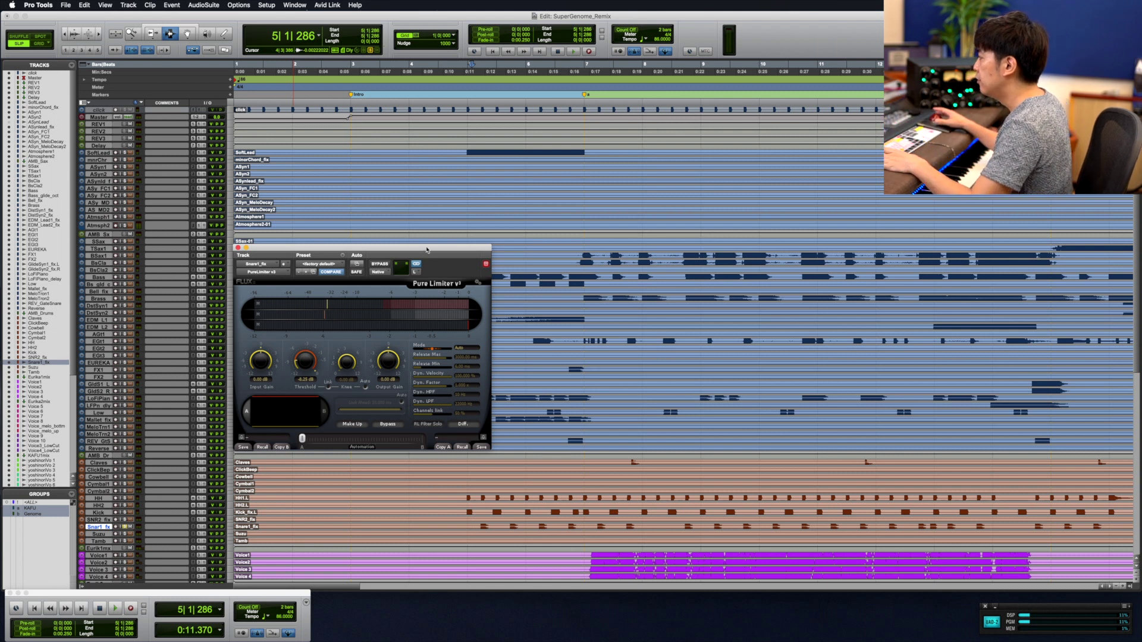
Step: Open the Pure Limiter on TSax1, solo that track and recall memory location 2 as the playback position
{"action": "key", "text": "super+equal"}
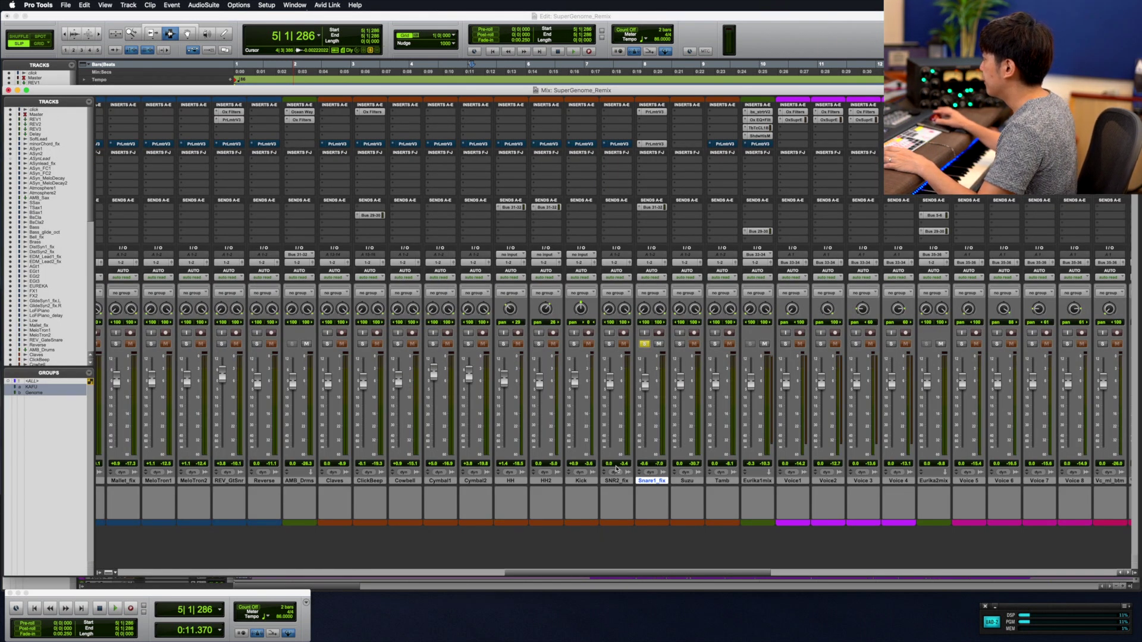
{"action": "key", "text": "super+equal"}
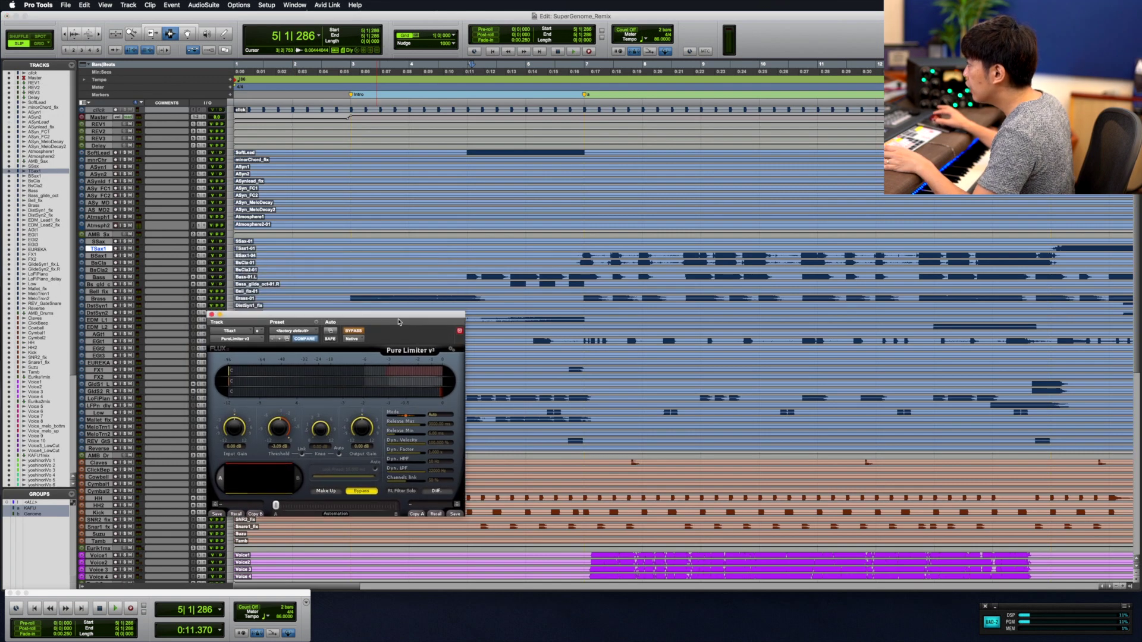
{"action": "left_click", "coordinate": [125, 251]}
{"action": "key", "text": "period"}
{"action": "key", "text": "2"}
{"action": "key", "text": "period"}
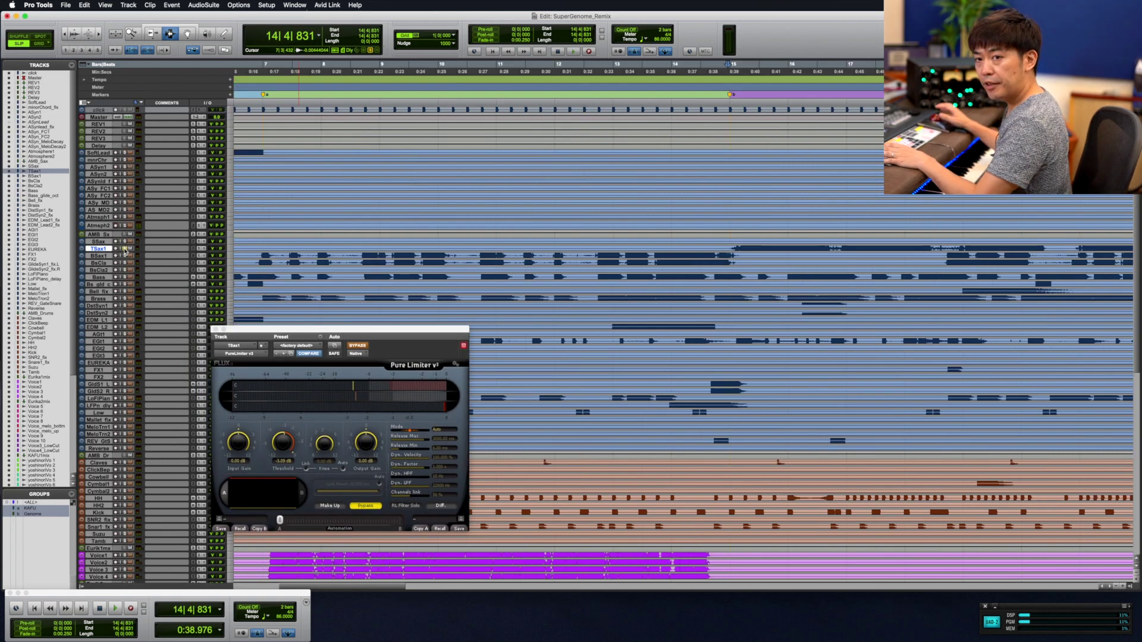
Step: Audition the soloed TSax1 from 14|4|831 with its Pure Limiter bypassed, moving the plug-in window higher during playback
{"action": "key", "text": "space"}
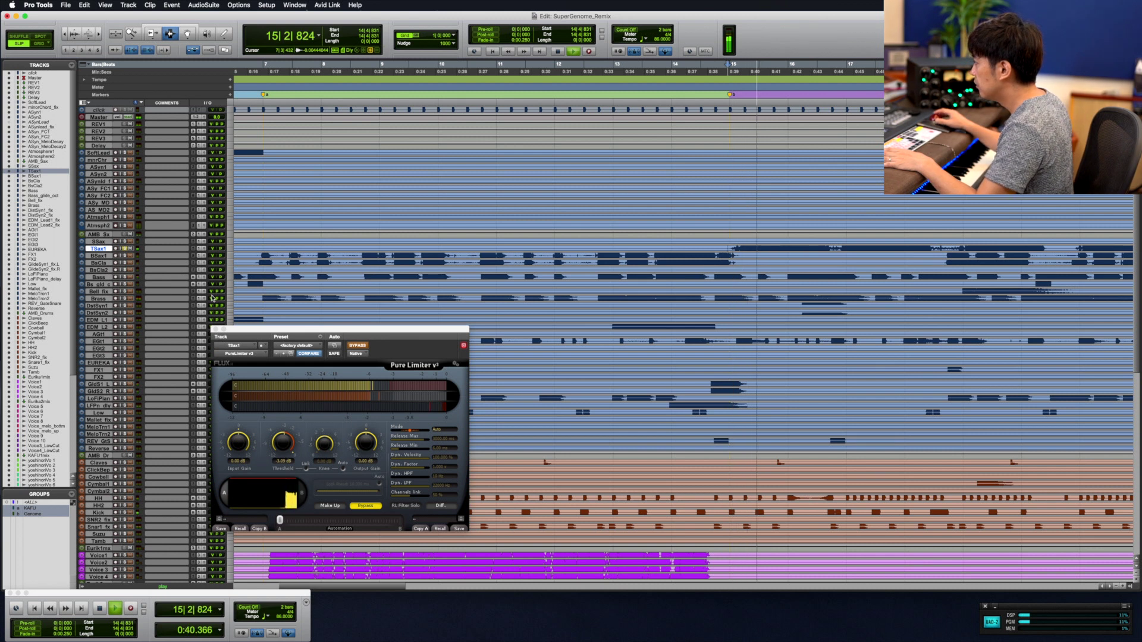
{"action": "left_click_drag", "start_coordinate": [385, 333], "coordinate": [381, 289]}
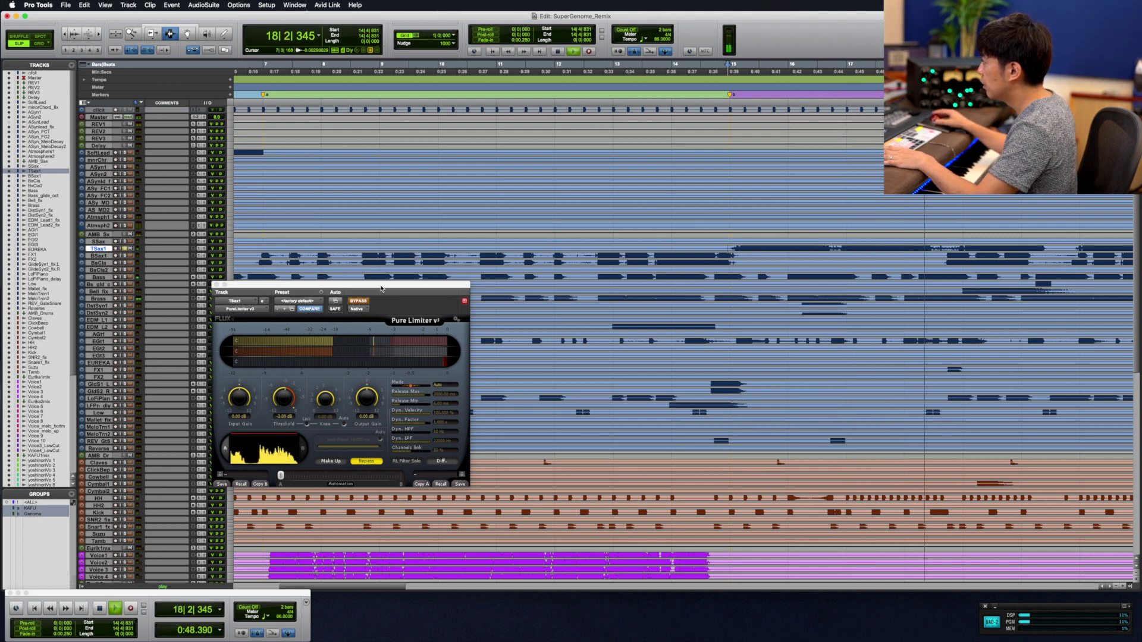
{"action": "key", "text": "space"}
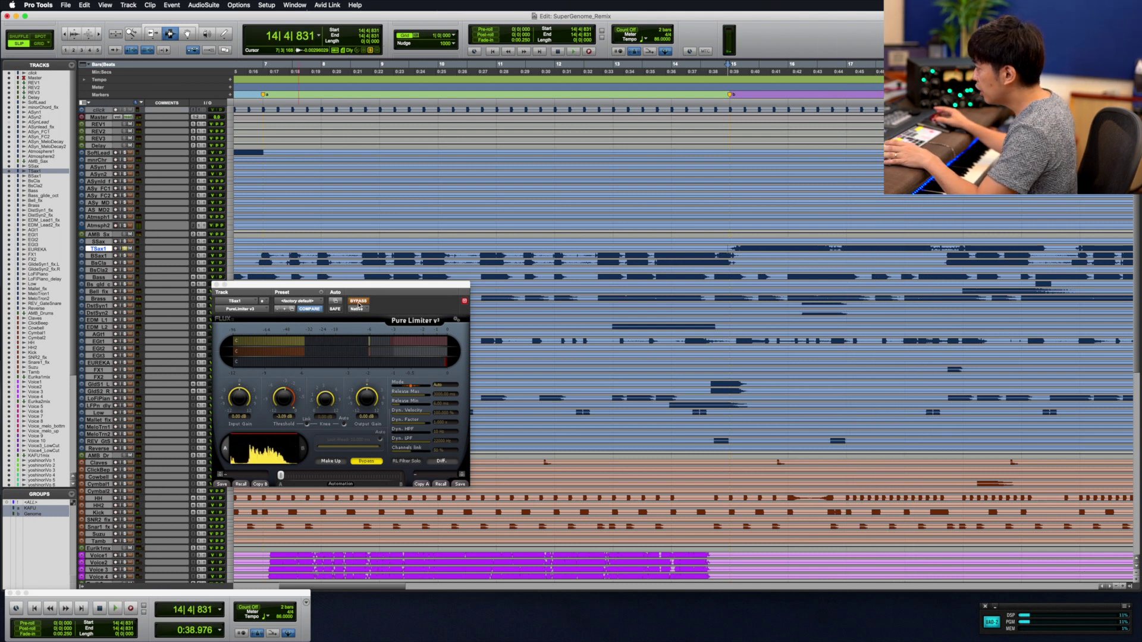
Step: Take TSax1's Pure Limiter out of bypass and replay the passage with limiting active
{"action": "left_click", "coordinate": [359, 302]}
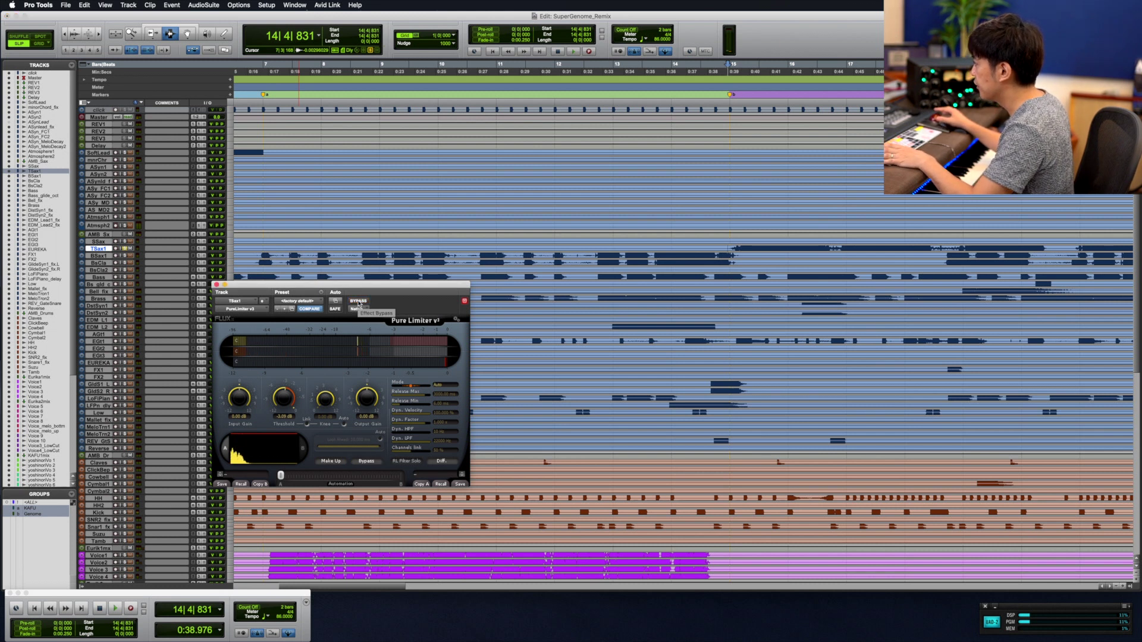
{"action": "key", "text": "space"}
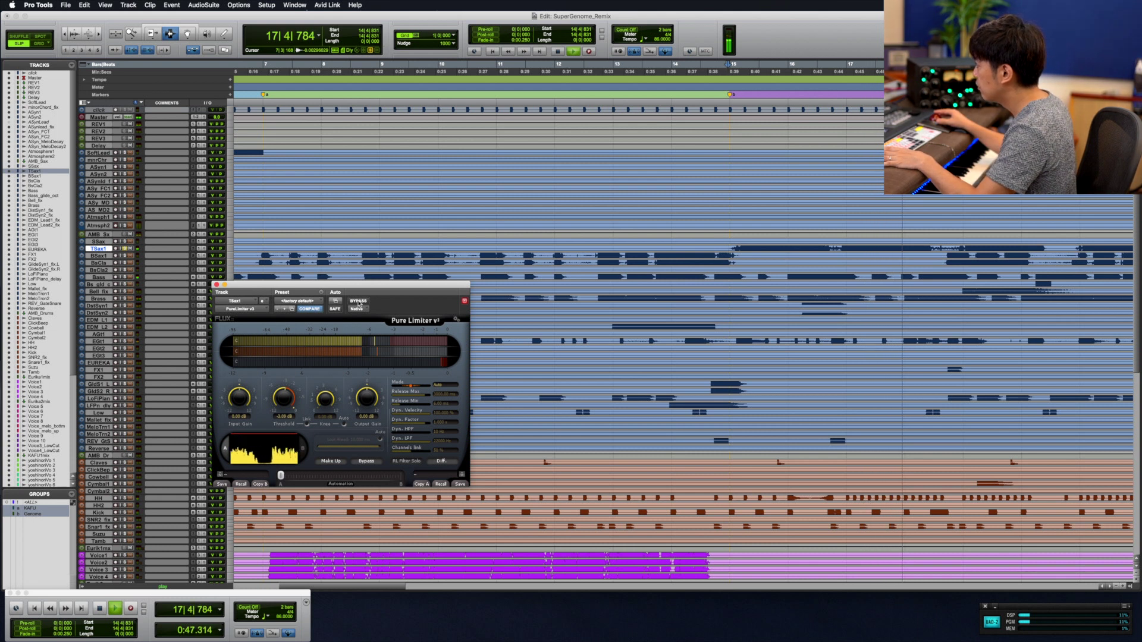
{"action": "key", "text": "space"}
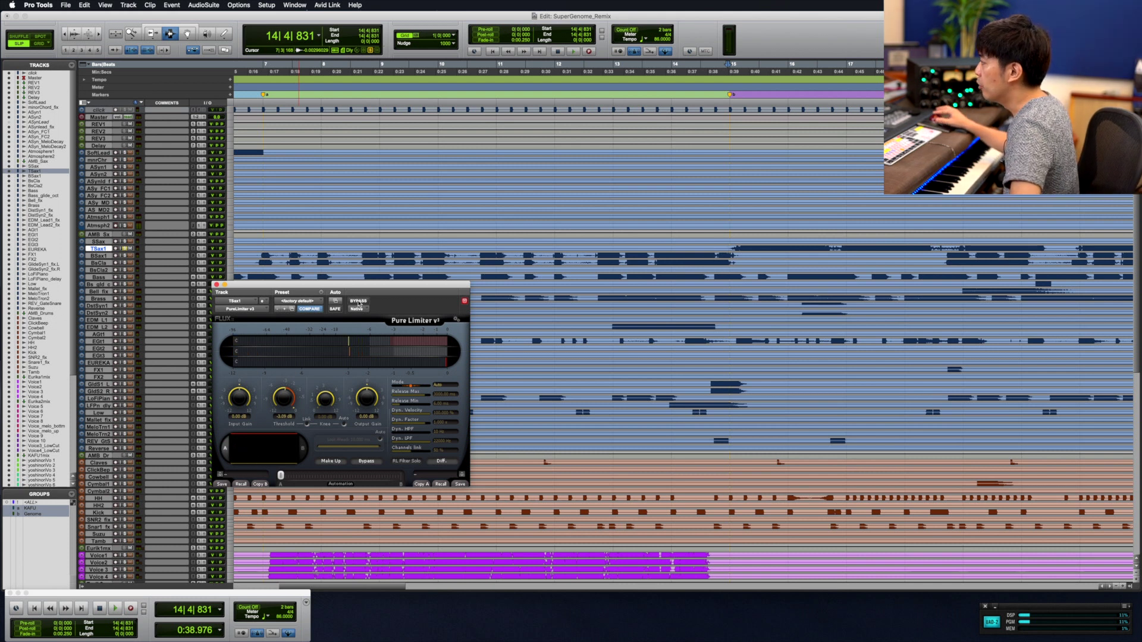
Step: Solo BSax1, open its bypassed Pure Limiter from the mixer and audition the track from 6|4|347
{"action": "key", "text": "super+equal"}
{"action": "left_click", "coordinate": [216, 285]}
{"action": "key", "text": "super+equal"}
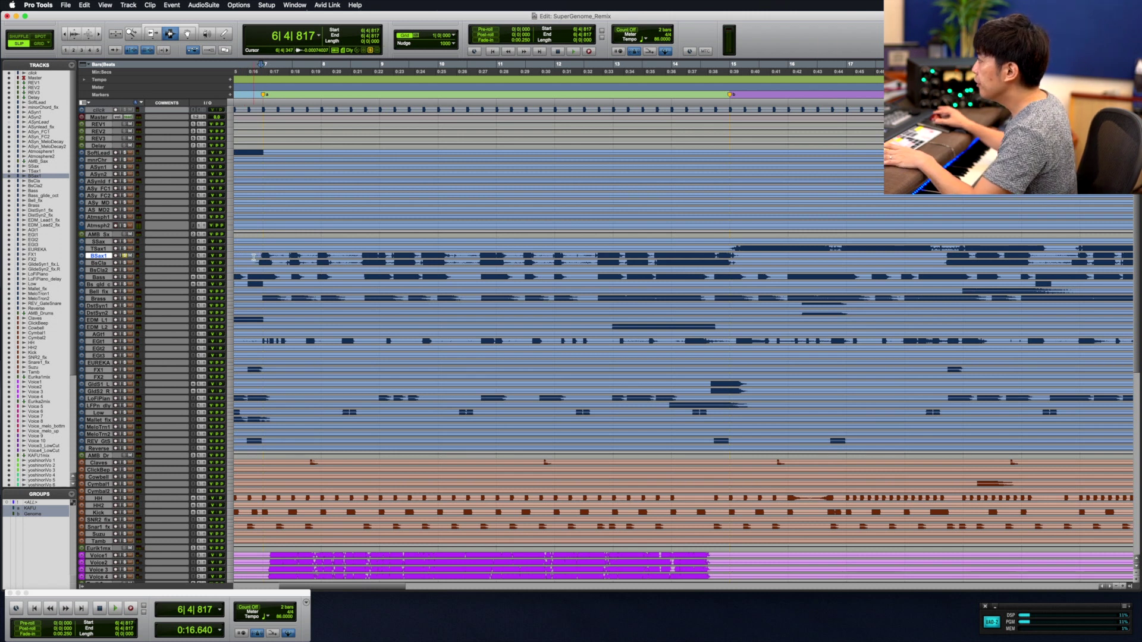
{"action": "key", "text": "space"}
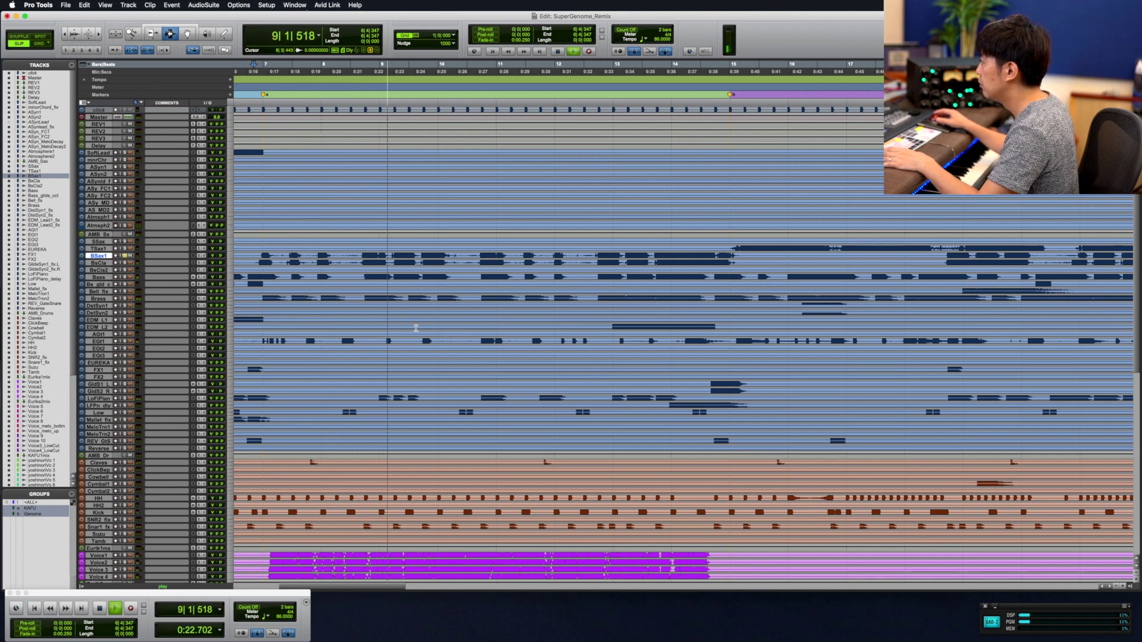
{"action": "key", "text": "super+equal"}
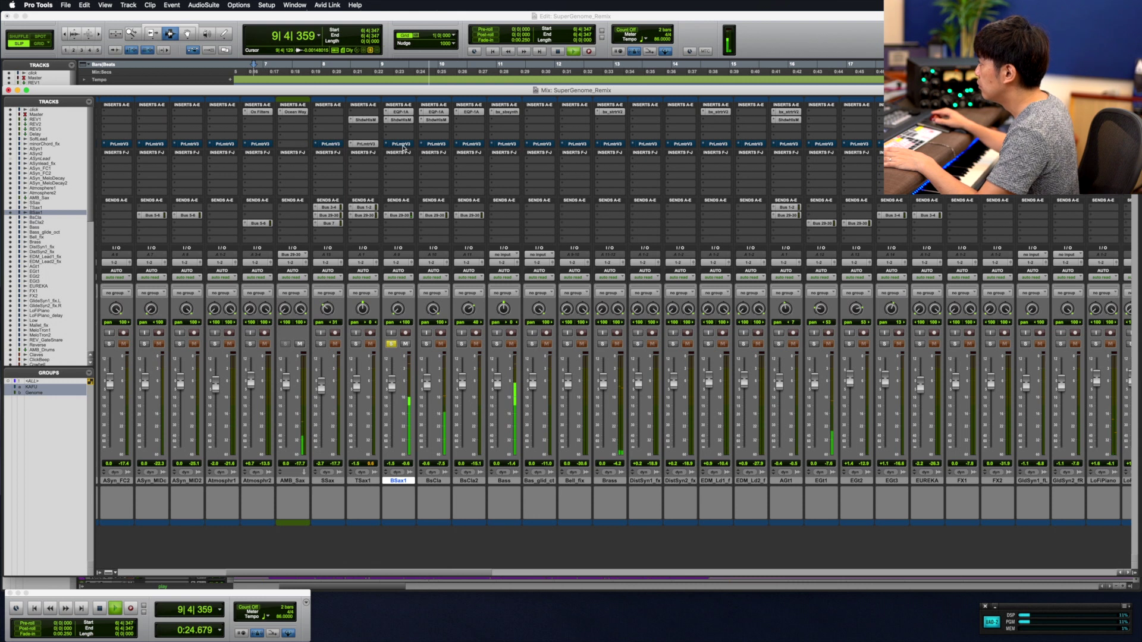
{"action": "left_click", "coordinate": [401, 145]}
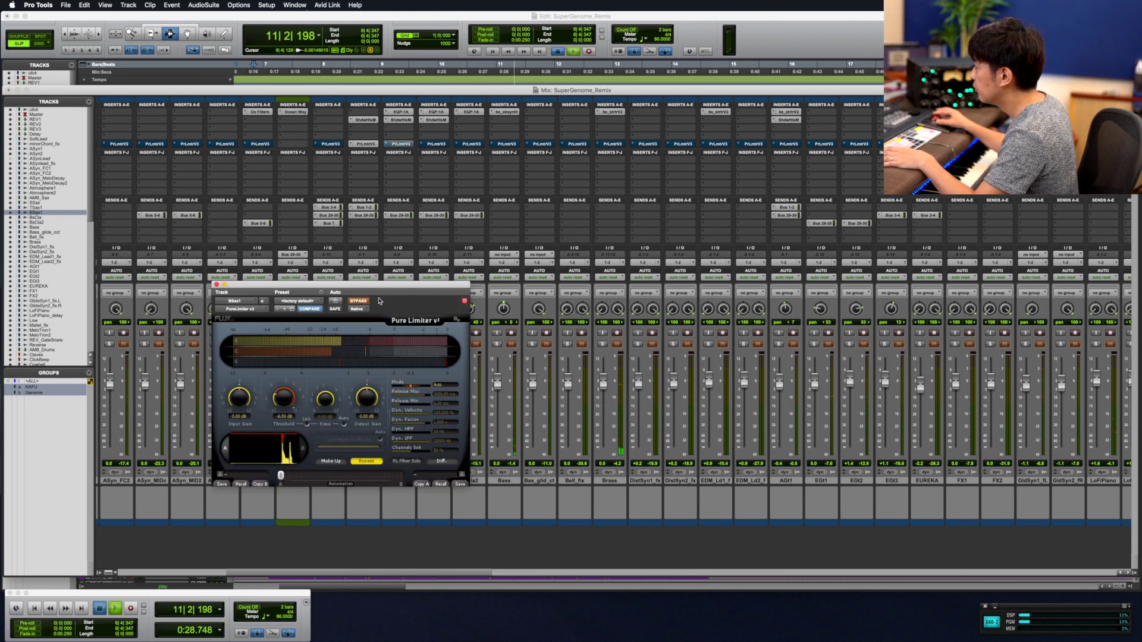
{"action": "key", "text": "space"}
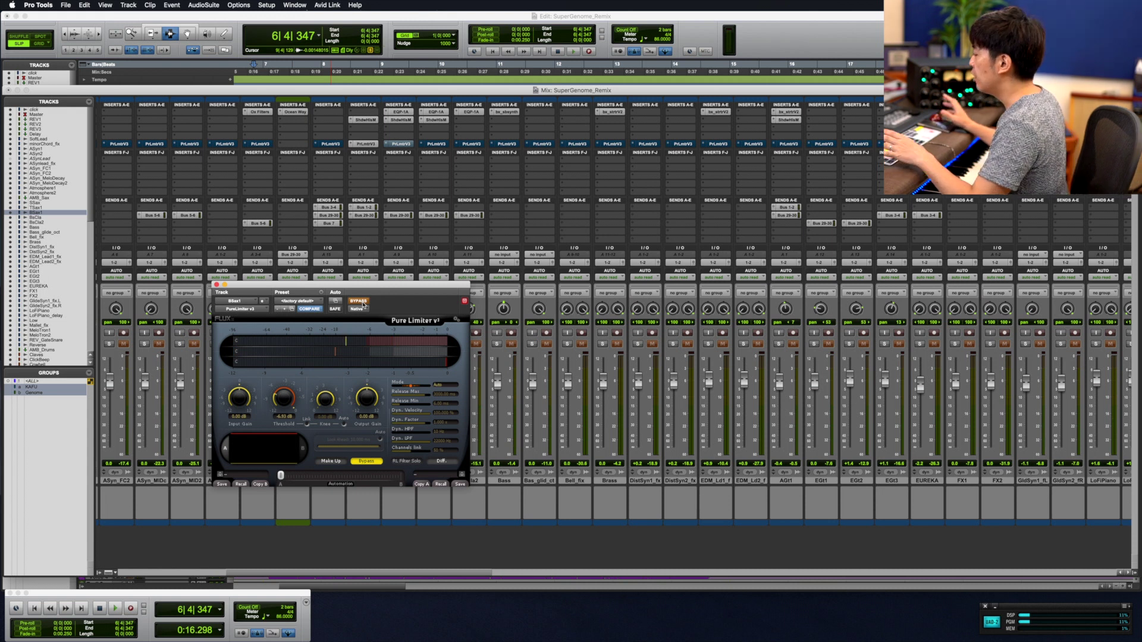
Step: Take BSax1's Pure Limiter out of bypass and replay the passage from 6|4|347
{"action": "left_click", "coordinate": [360, 302]}
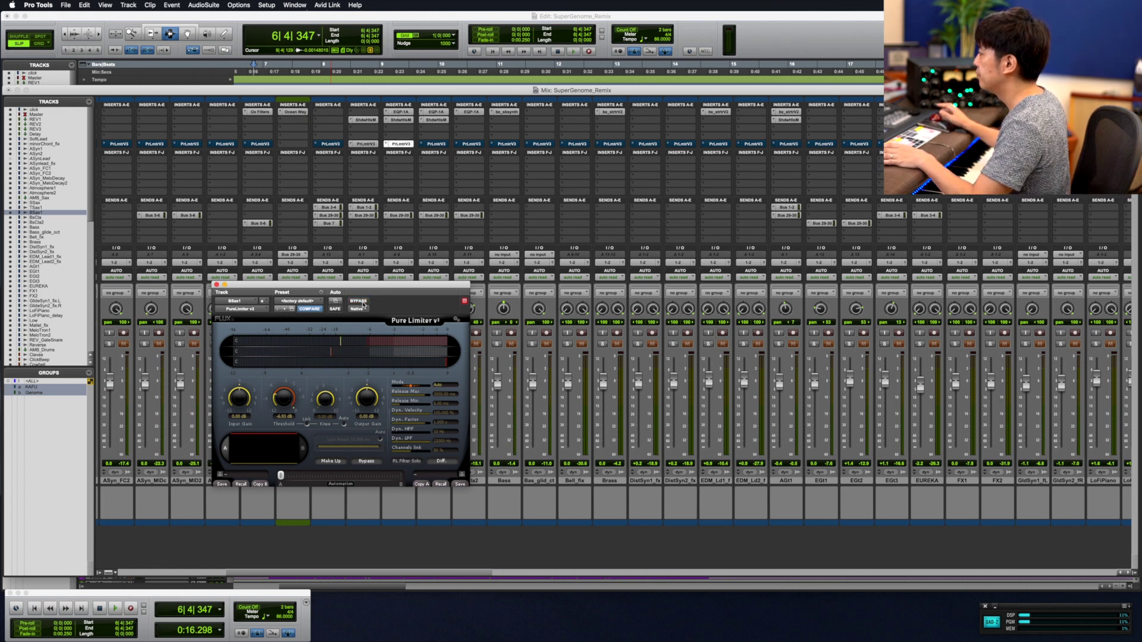
{"action": "key", "text": "space"}
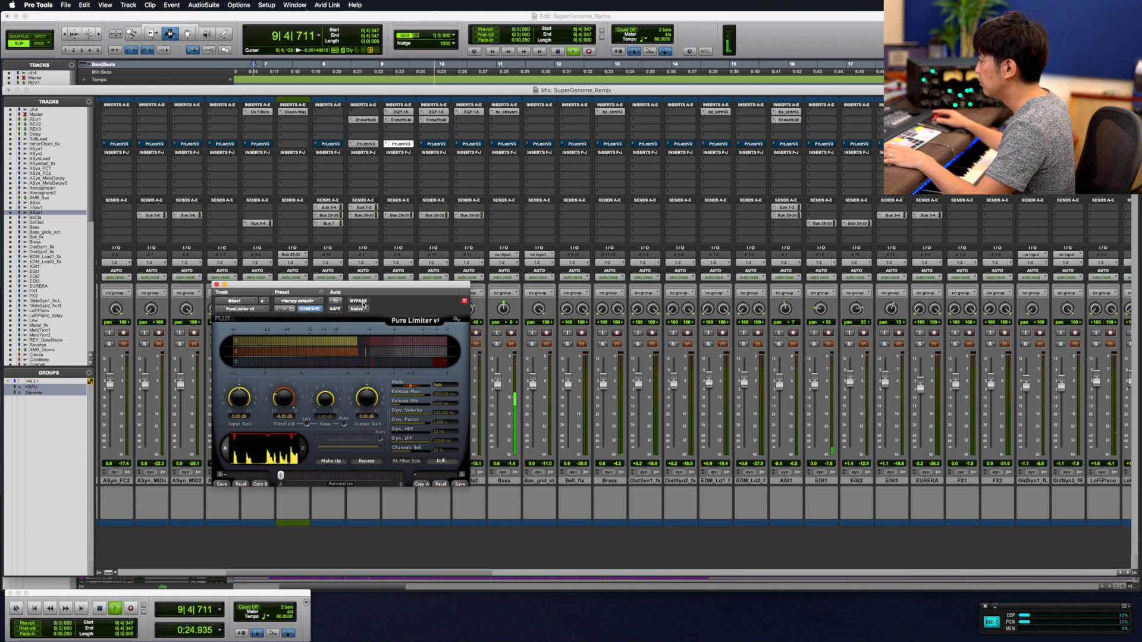
{"action": "key", "text": "space"}
Step: Solo BsCla, bring up its bypassed Pure Limiter clear of the sax clips and audition the track from 6|4|347
{"action": "left_click_drag", "start_coordinate": [357, 285], "coordinate": [222, 211]}
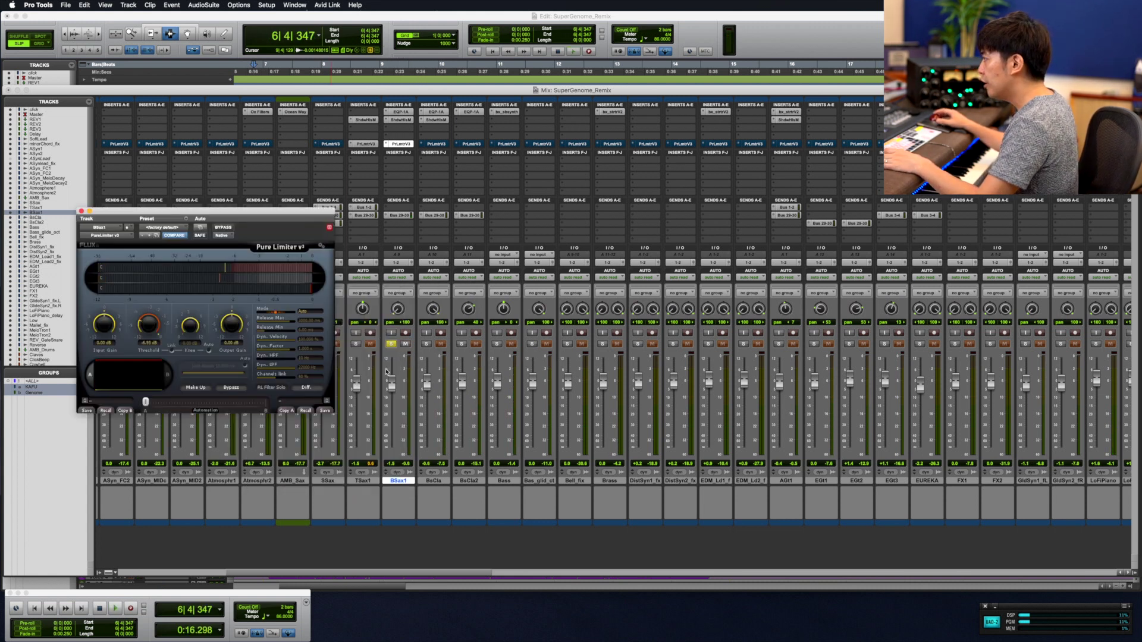
{"action": "left_click", "coordinate": [426, 345]}
{"action": "key", "text": "super+equal"}
{"action": "key", "text": "space"}
{"action": "left_click_drag", "start_coordinate": [487, 326], "coordinate": [606, 348]}
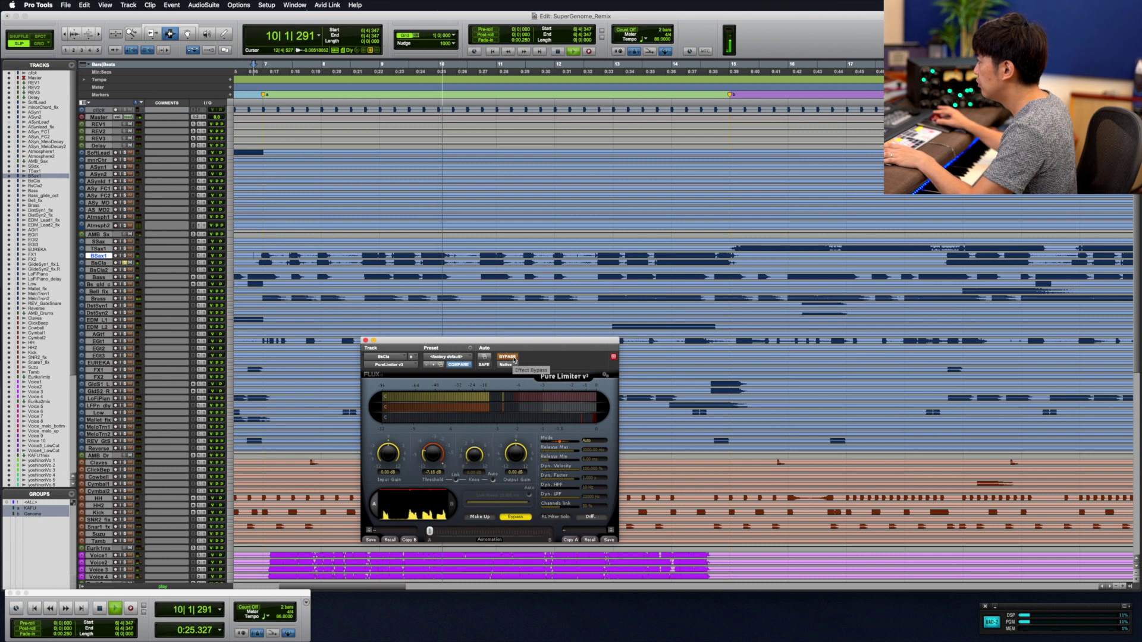
{"action": "key", "text": "space"}
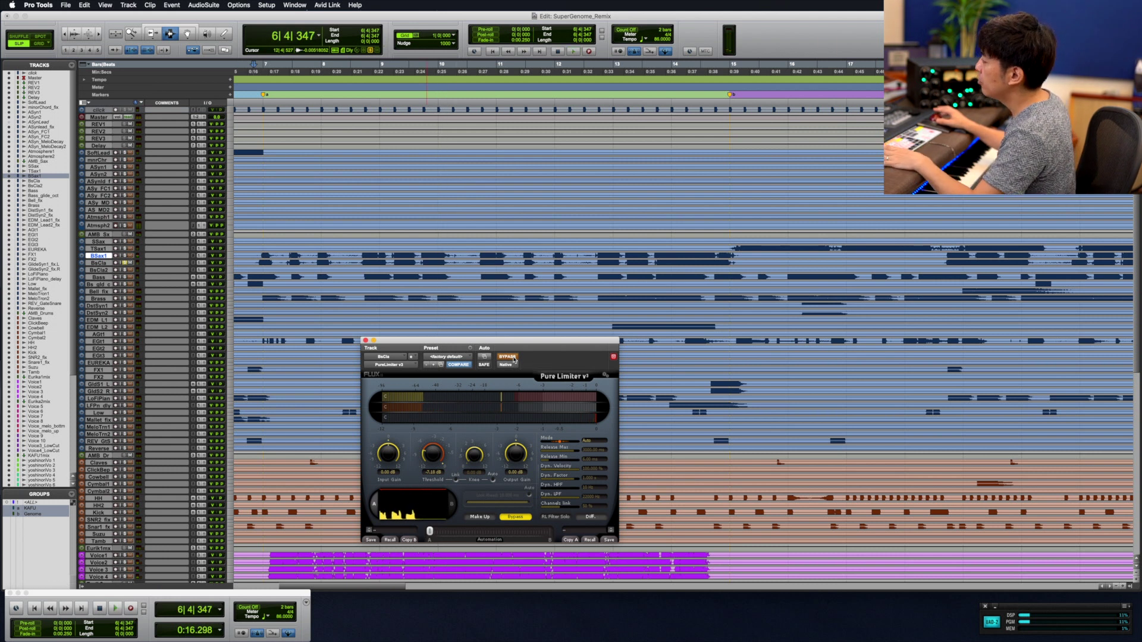
Step: Take BsCla's Pure Limiter out of bypass and replay the passage with limiting active
{"action": "left_click", "coordinate": [508, 357]}
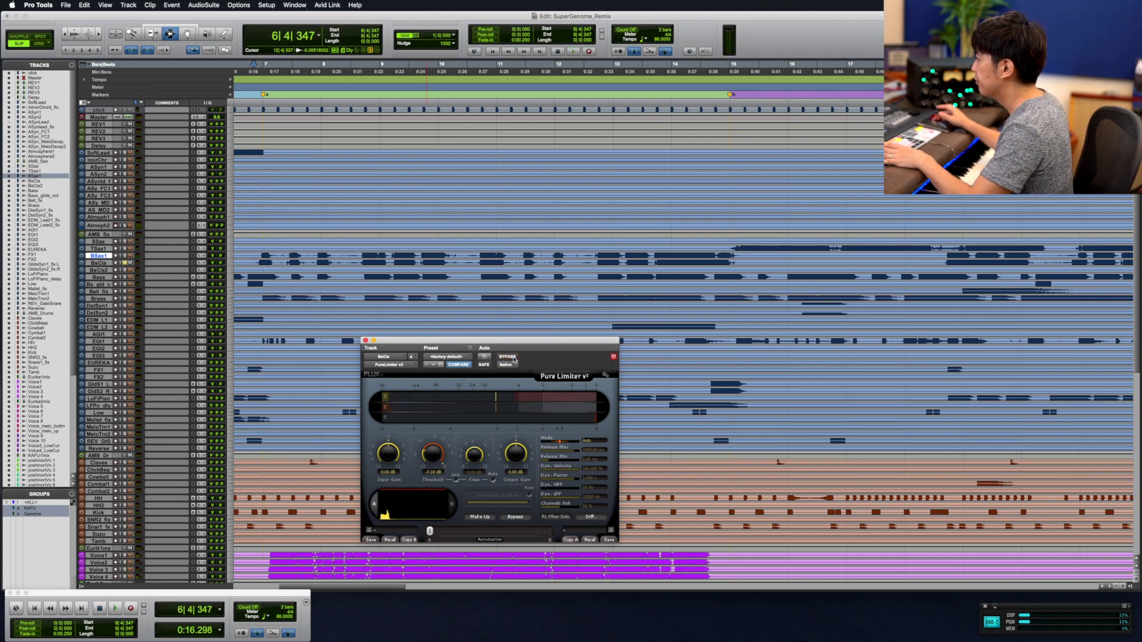
{"action": "key", "text": "space"}
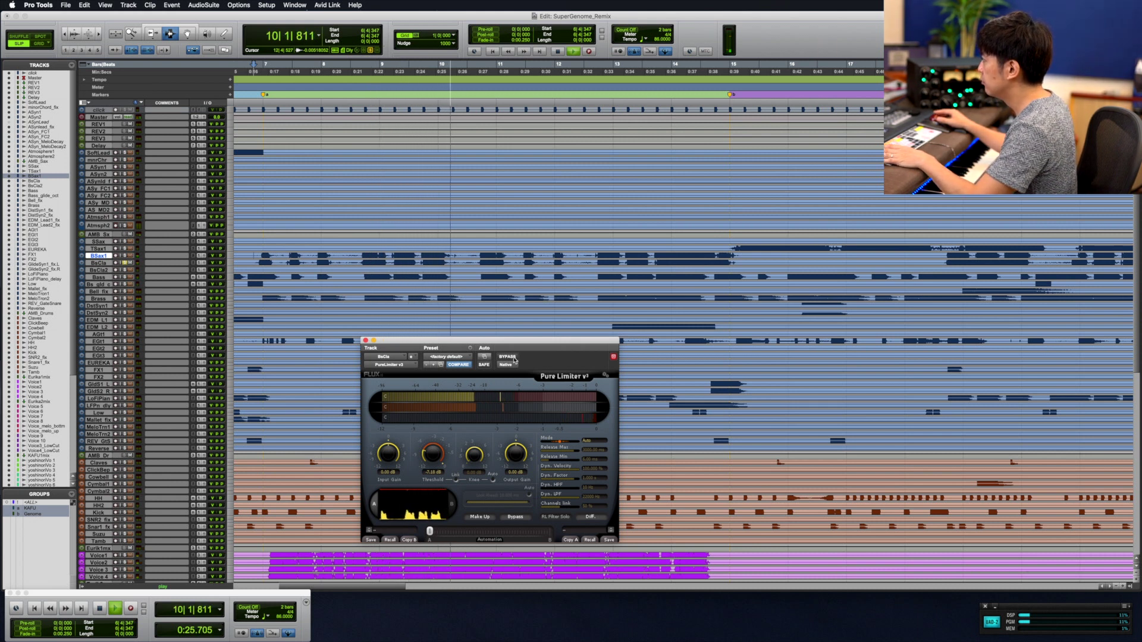
{"action": "key", "text": "space"}
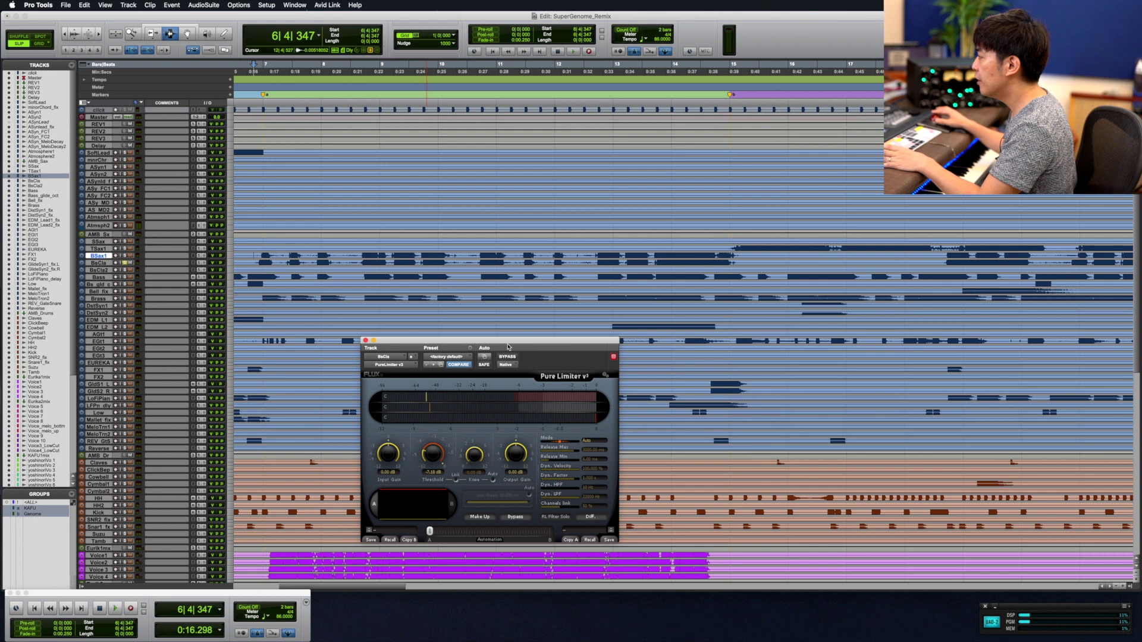
Step: Solo Brass, bring up its bypassed Pure Limiter clear of the brass clips and audition the track from 6|4|347
{"action": "key", "text": "super+equal"}
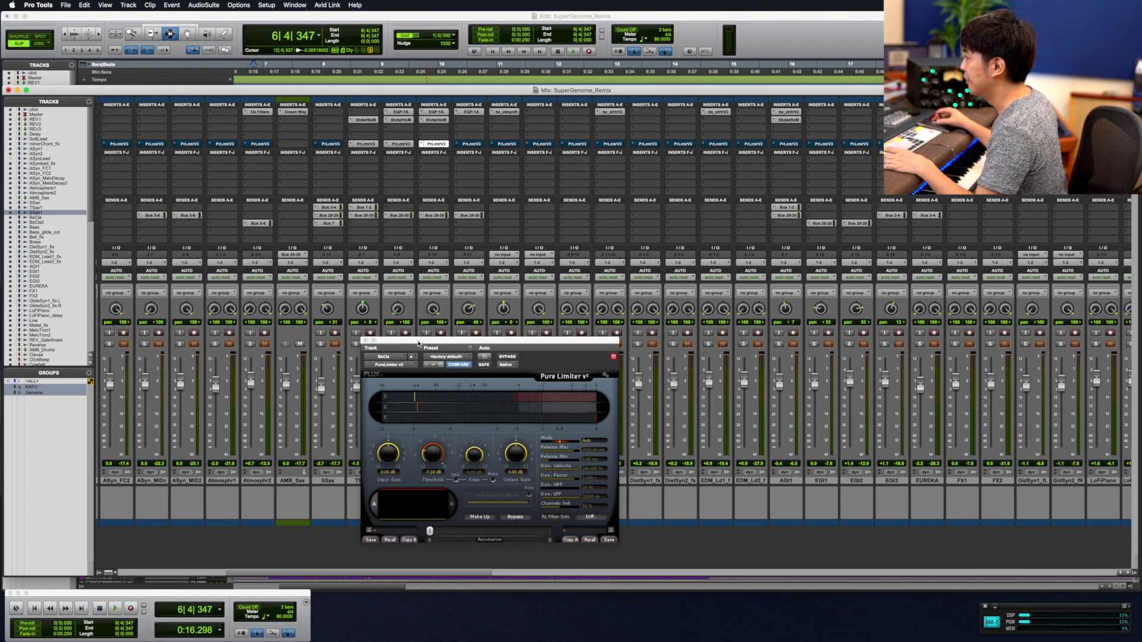
{"action": "key", "text": "super+equal"}
{"action": "left_click_drag", "start_coordinate": [377, 246], "coordinate": [337, 315]}
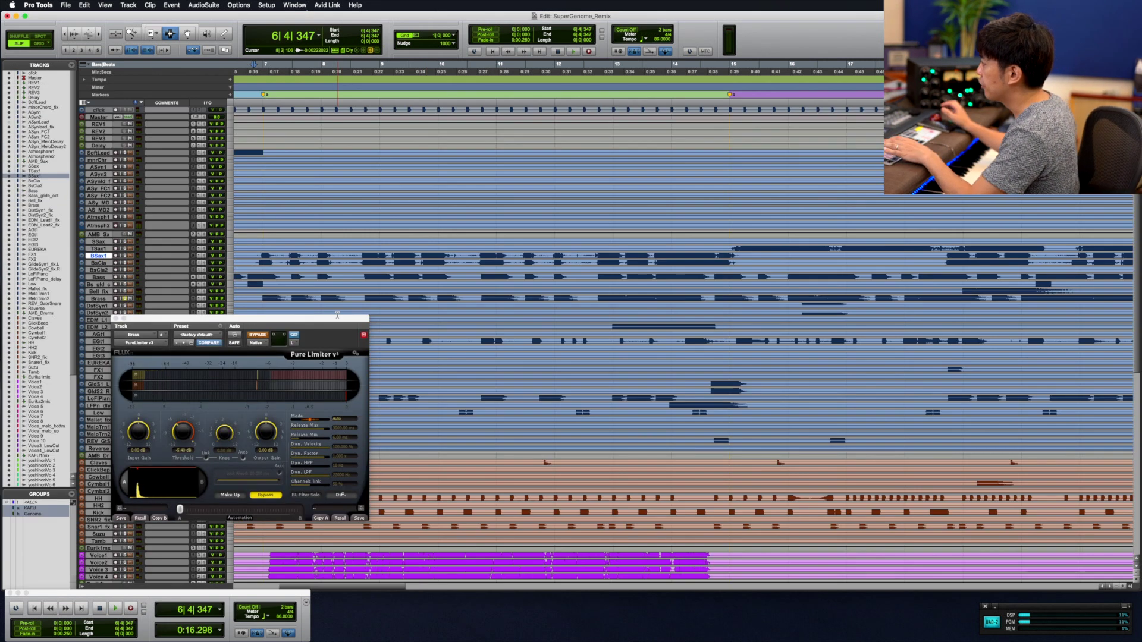
{"action": "key", "text": "space"}
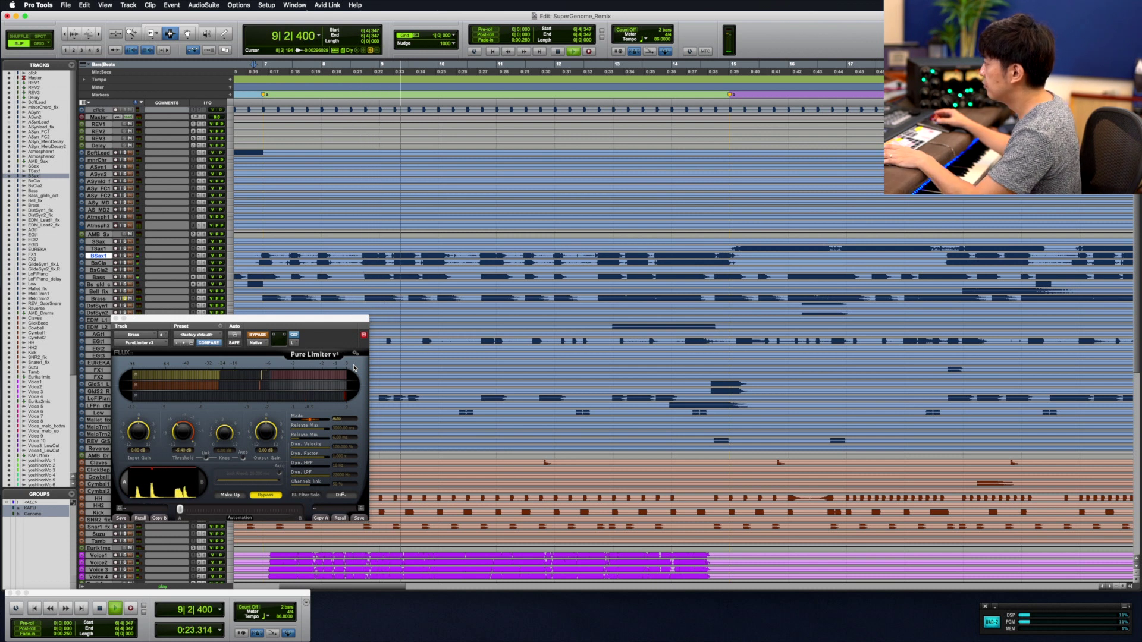
{"action": "key", "text": "space"}
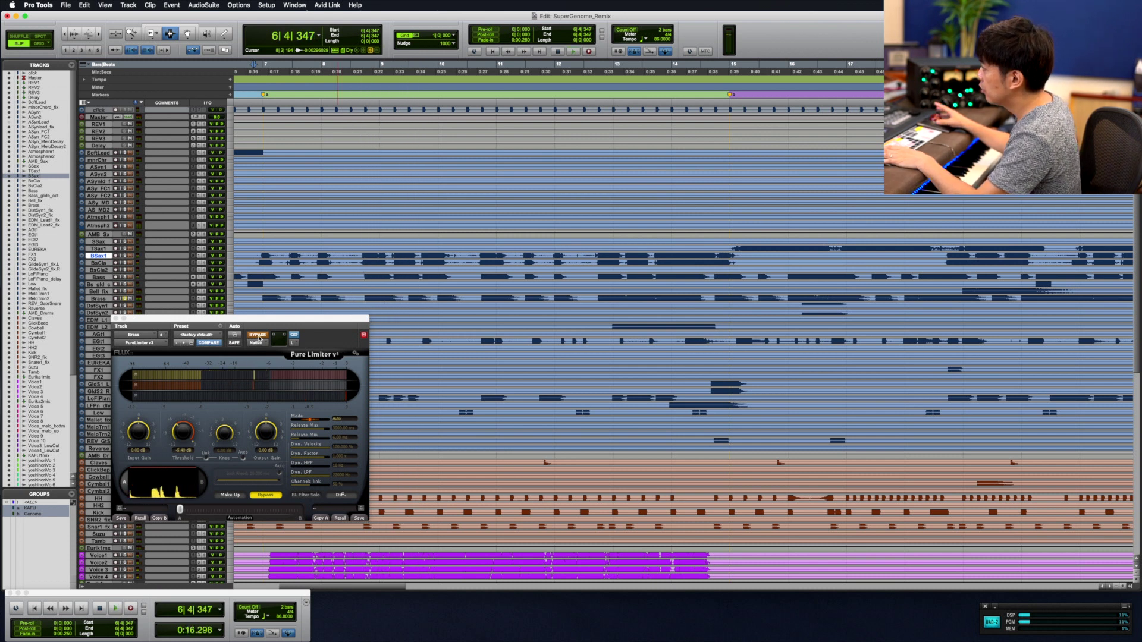
Step: Take Brass's Pure Limiter out of bypass and replay the passage with limiting active
{"action": "left_click", "coordinate": [257, 336]}
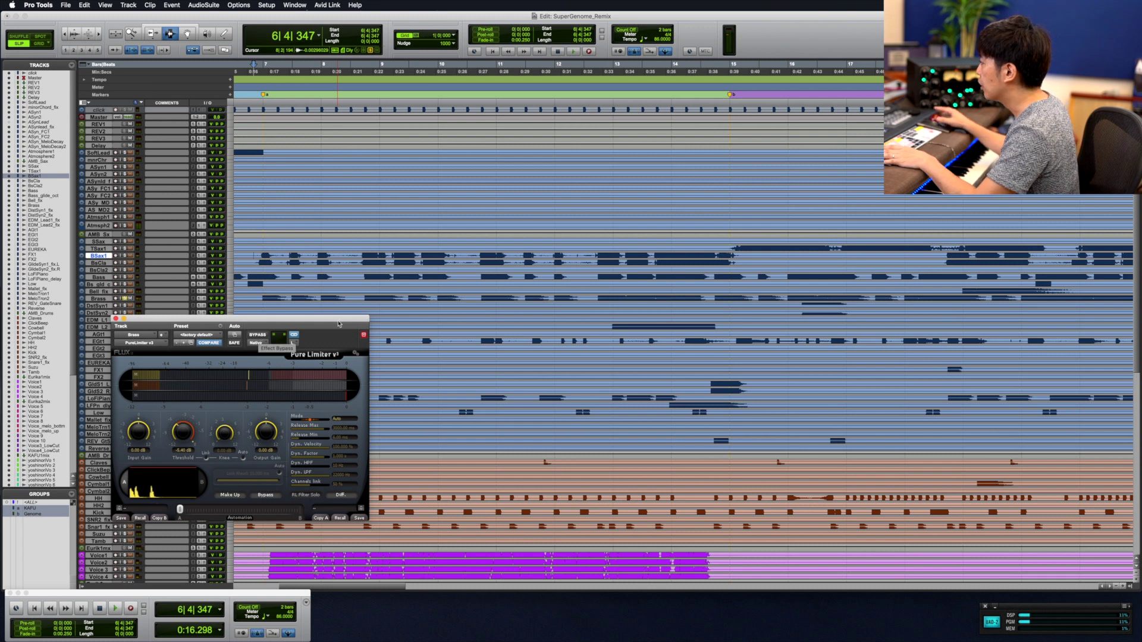
{"action": "key", "text": "space"}
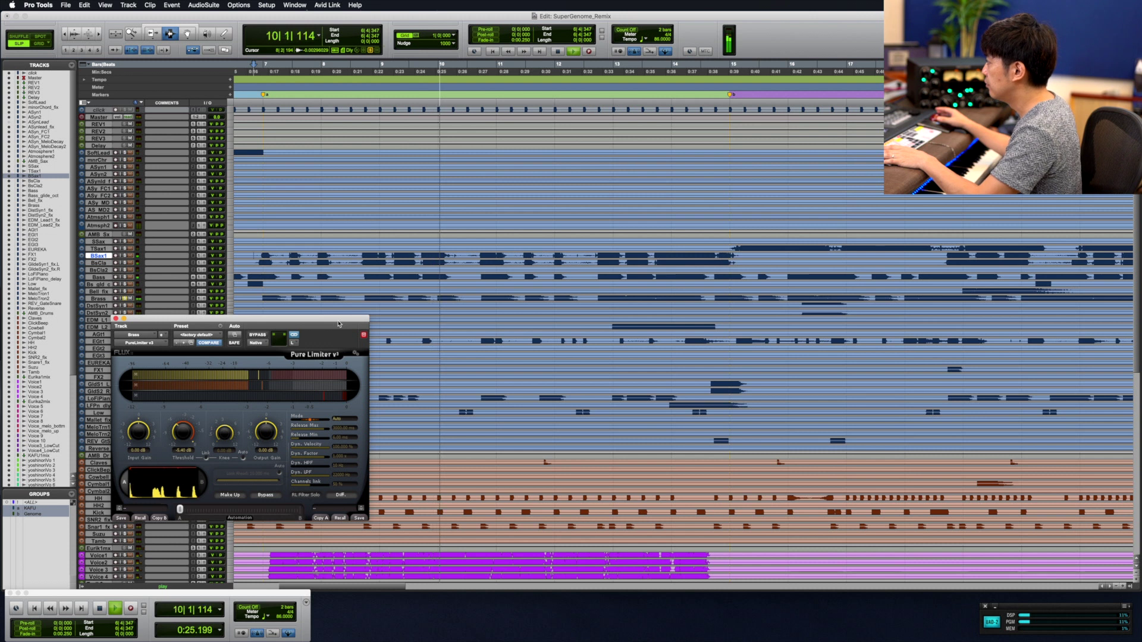
{"action": "key", "text": "space"}
Step: Solo Kick, open its bypassed Pure Limiter from the mixer and audition the track from 4|4|835
{"action": "key", "text": "super+equal"}
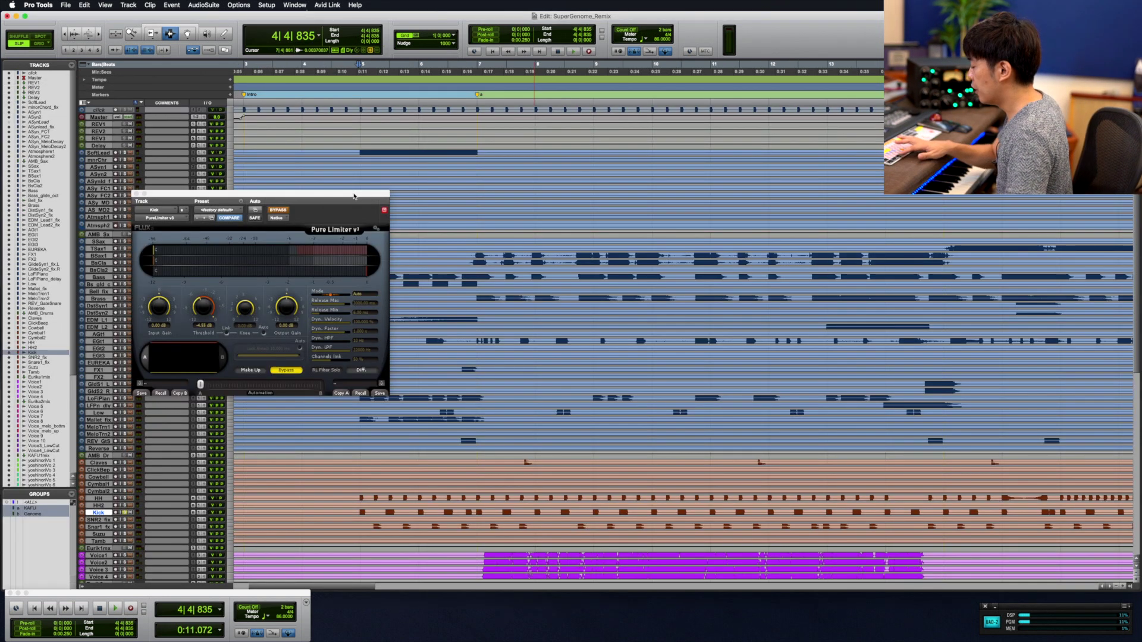
{"action": "key", "text": "space"}
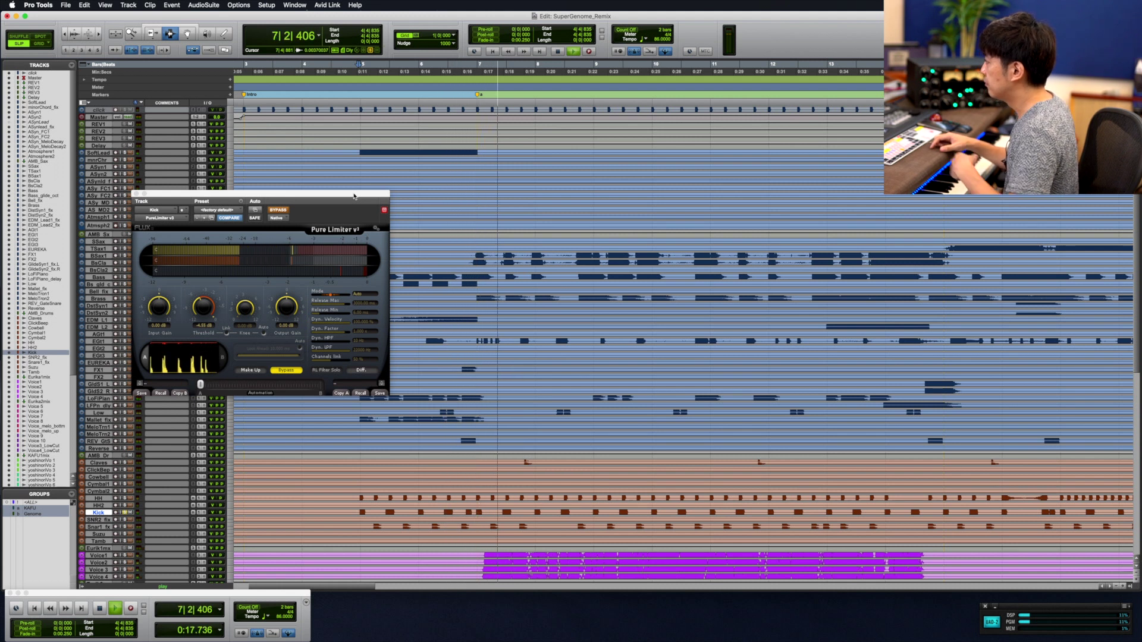
{"action": "key", "text": "space"}
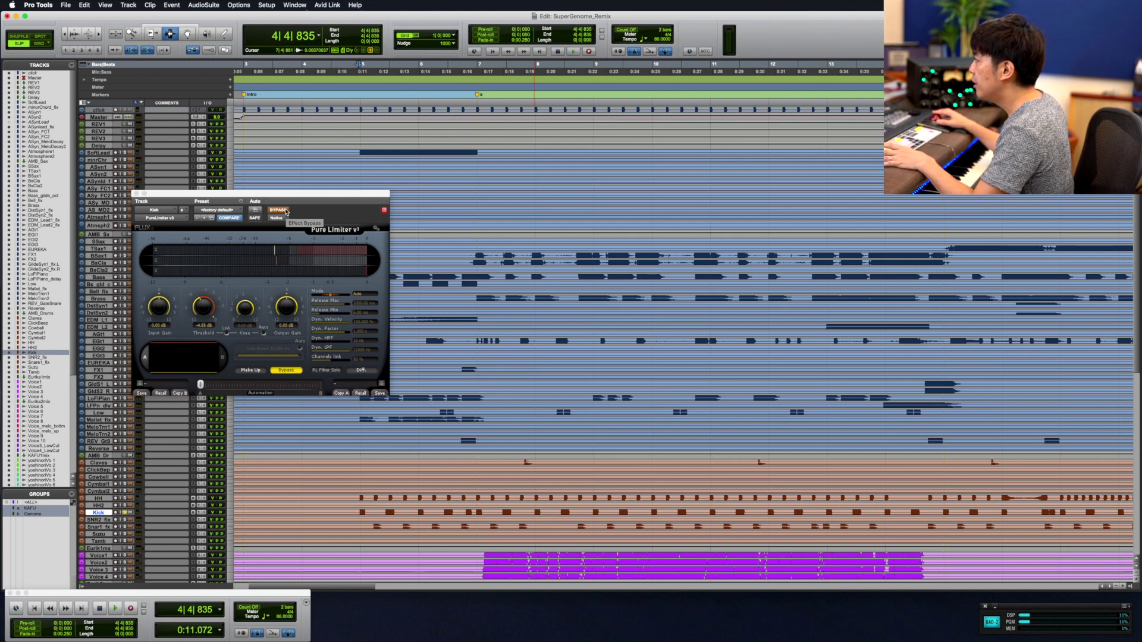
Step: Take Kick's Pure Limiter out of bypass and replay the passage from 4|4|835
{"action": "left_click", "coordinate": [278, 210]}
{"action": "key", "text": "space"}
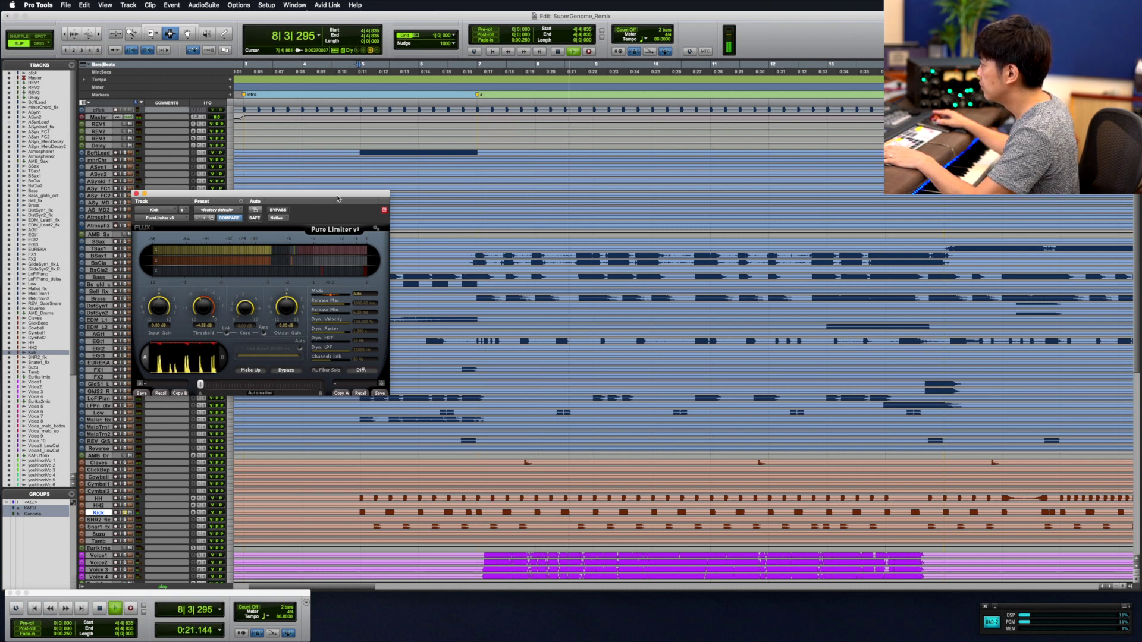
{"action": "key", "text": "space"}
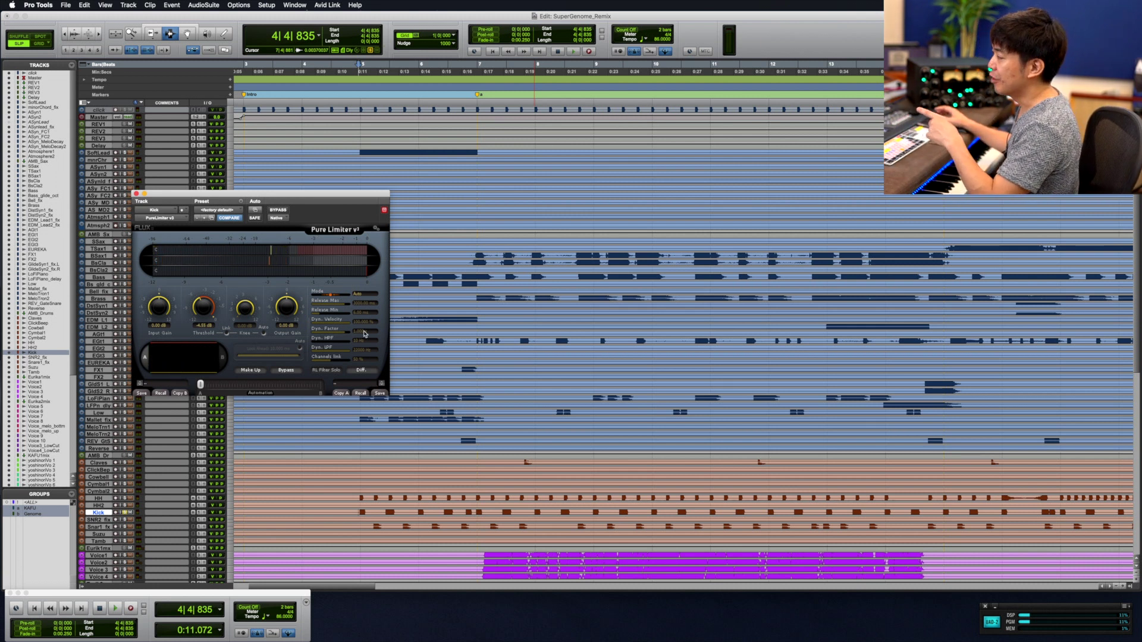
Step: Toggle the bypass of the Pure Limiters on all tracks together in the mixer, ending with every instance bypassed
{"action": "key", "text": "super+equal"}
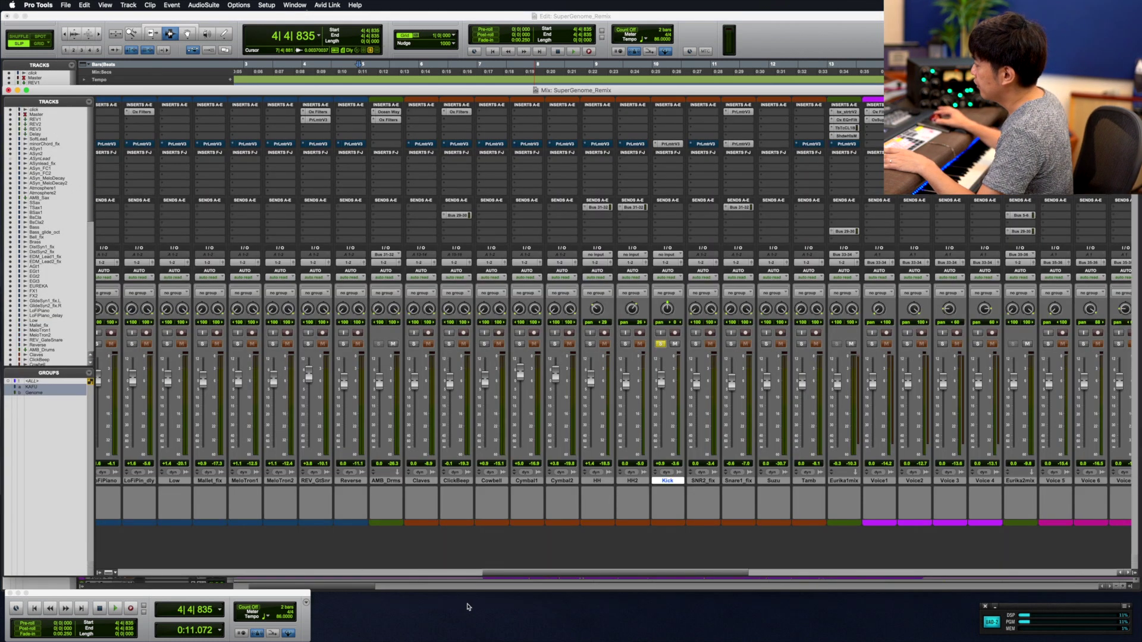
{"action": "scroll", "coordinate": [294, 556], "scroll_direction": "left", "scroll_amount": 15}
{"action": "scroll", "coordinate": [306, 564], "scroll_direction": "right", "scroll_amount": 15}
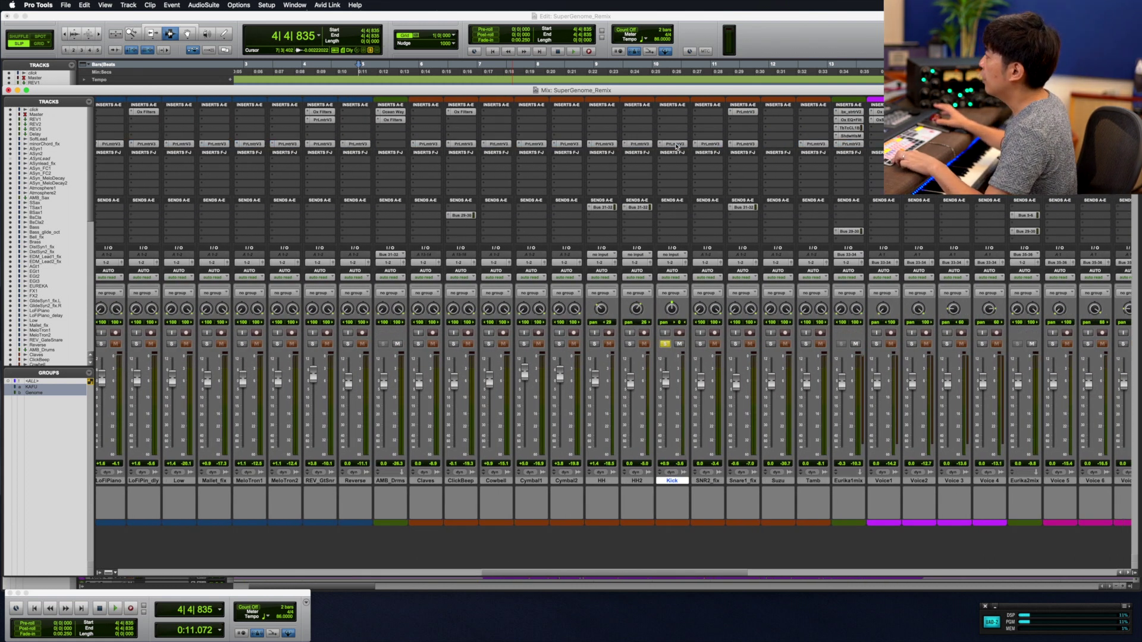
{"action": "left_click", "coordinate": [676, 144], "text": "alt+super"}
{"action": "left_click", "coordinate": [677, 144], "text": "alt+super"}
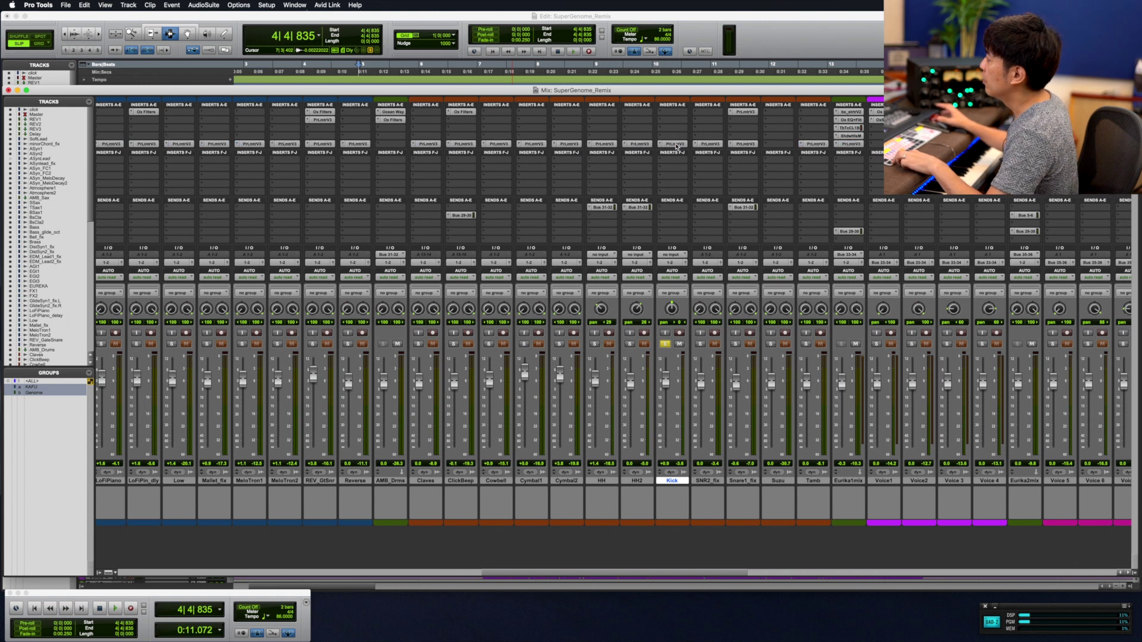
{"action": "left_click", "coordinate": [676, 144], "text": "alt+super"}
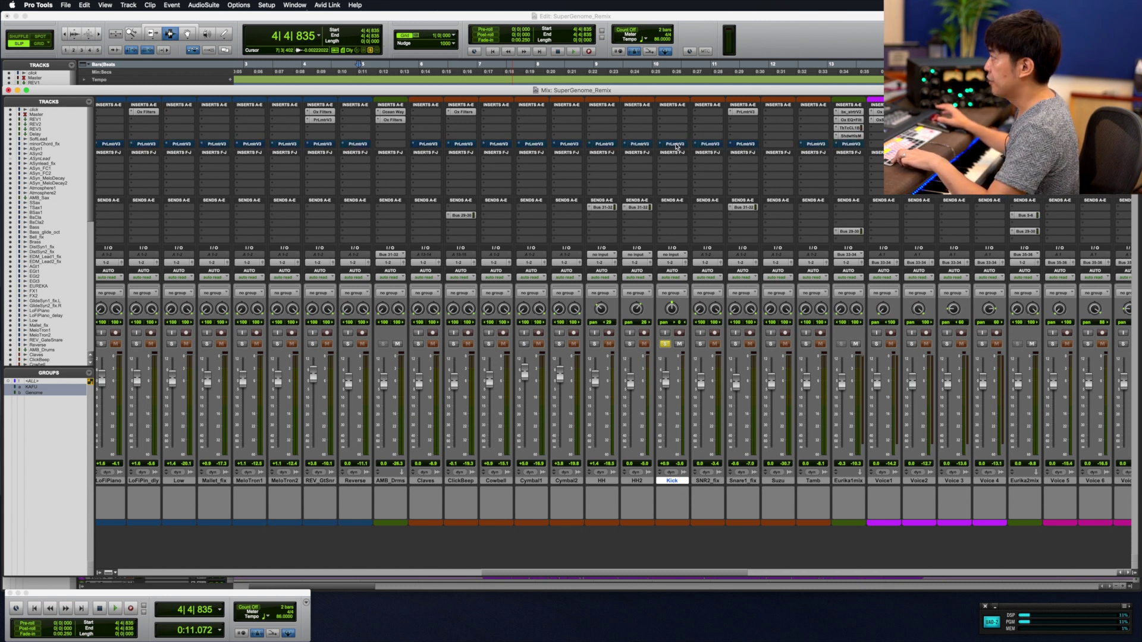
Step: Open the Master track's two Shadow Hills compressors, bx_digital V3 and Invisible Limiter G2 one after another to inspect their settings
{"action": "scroll", "coordinate": [226, 158], "scroll_direction": "left", "scroll_amount": 15}
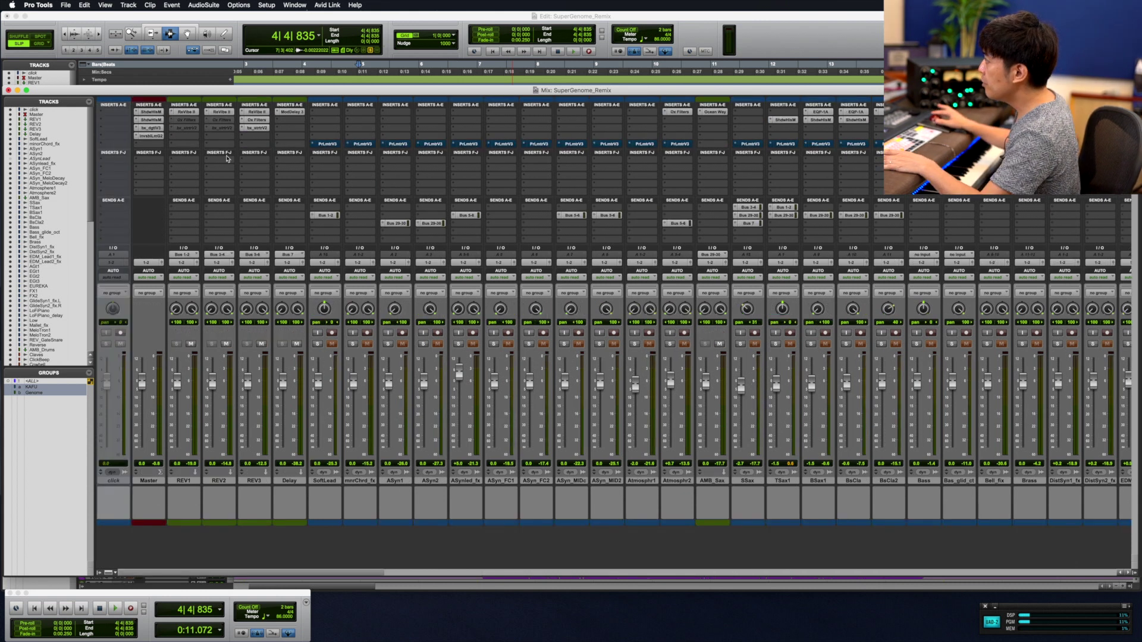
{"action": "left_click", "coordinate": [152, 112]}
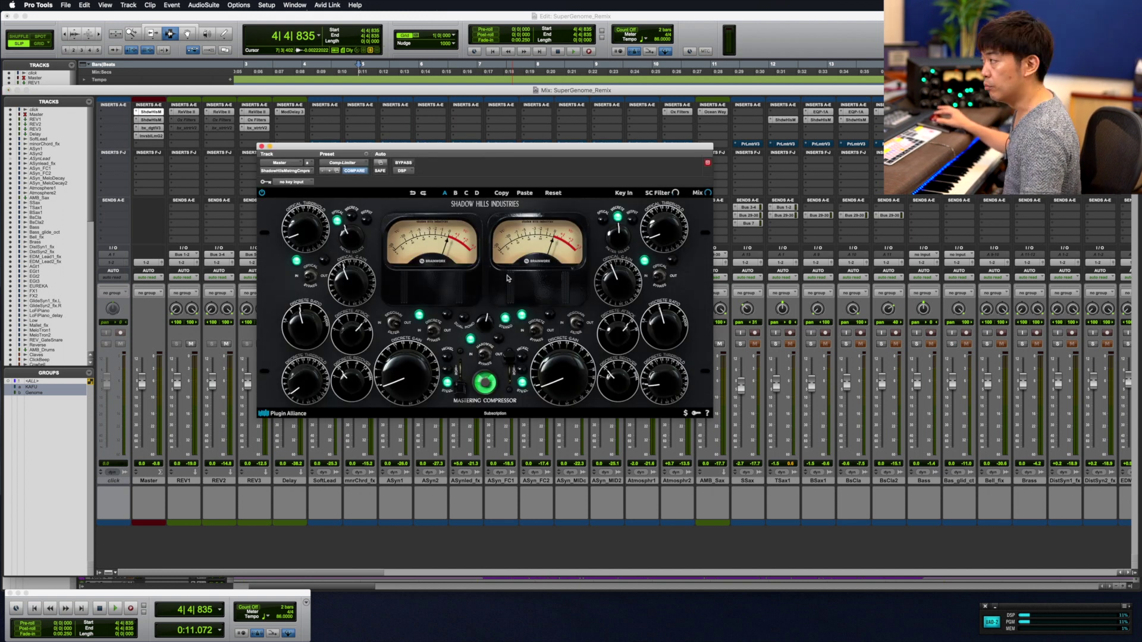
{"action": "left_click", "coordinate": [159, 120]}
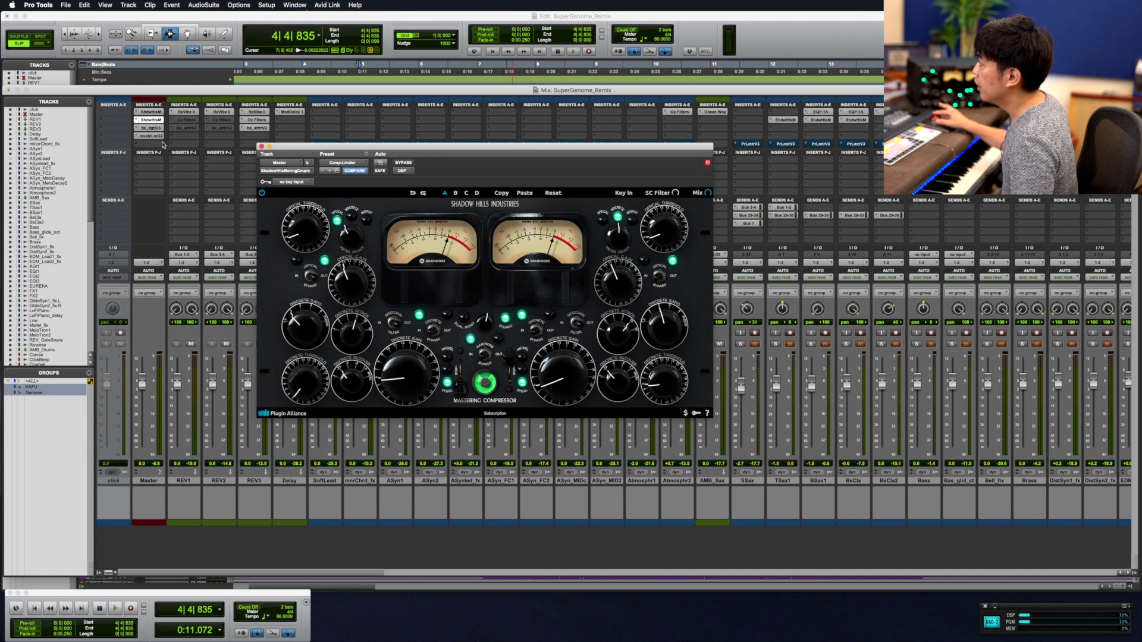
{"action": "left_click", "coordinate": [152, 129]}
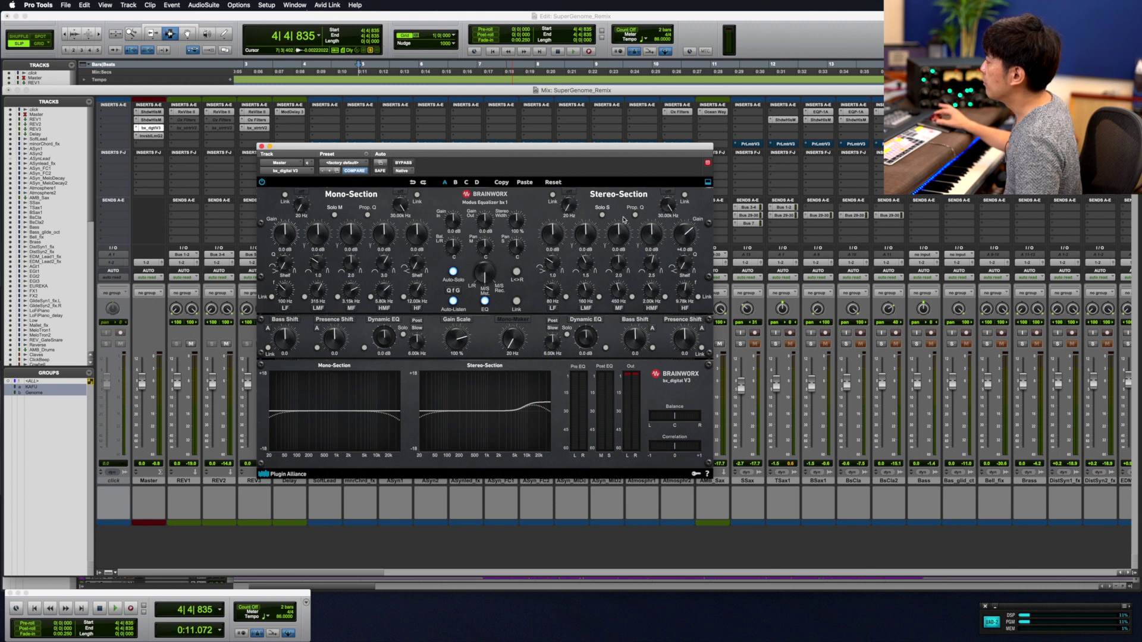
{"action": "left_click", "coordinate": [152, 136]}
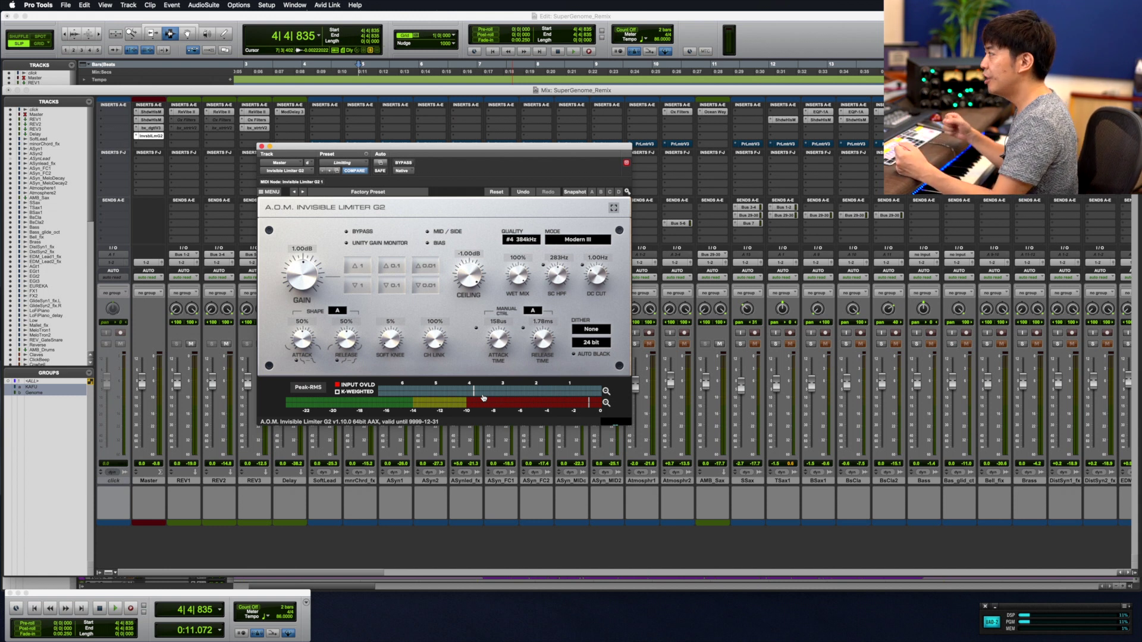
Step: Move the Invisible Limiter G2 window clear of the track inserts and return the playback position to the session start
{"action": "left_click_drag", "start_coordinate": [290, 151], "coordinate": [252, 207]}
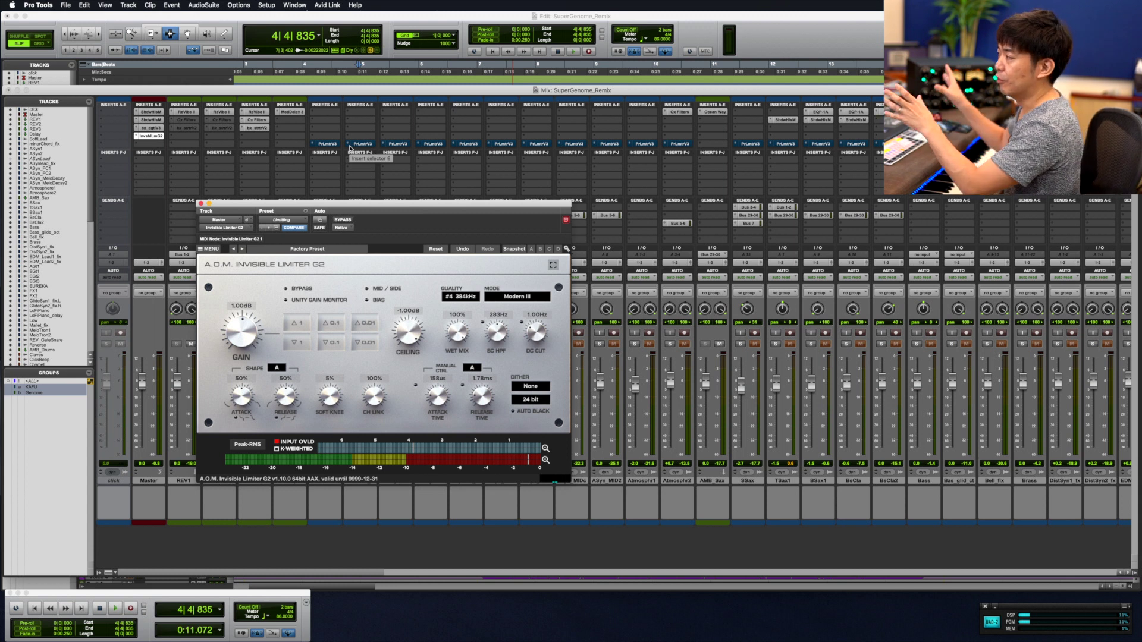
{"action": "left_click_drag", "start_coordinate": [351, 206], "coordinate": [307, 240]}
{"action": "key", "text": "Return"}
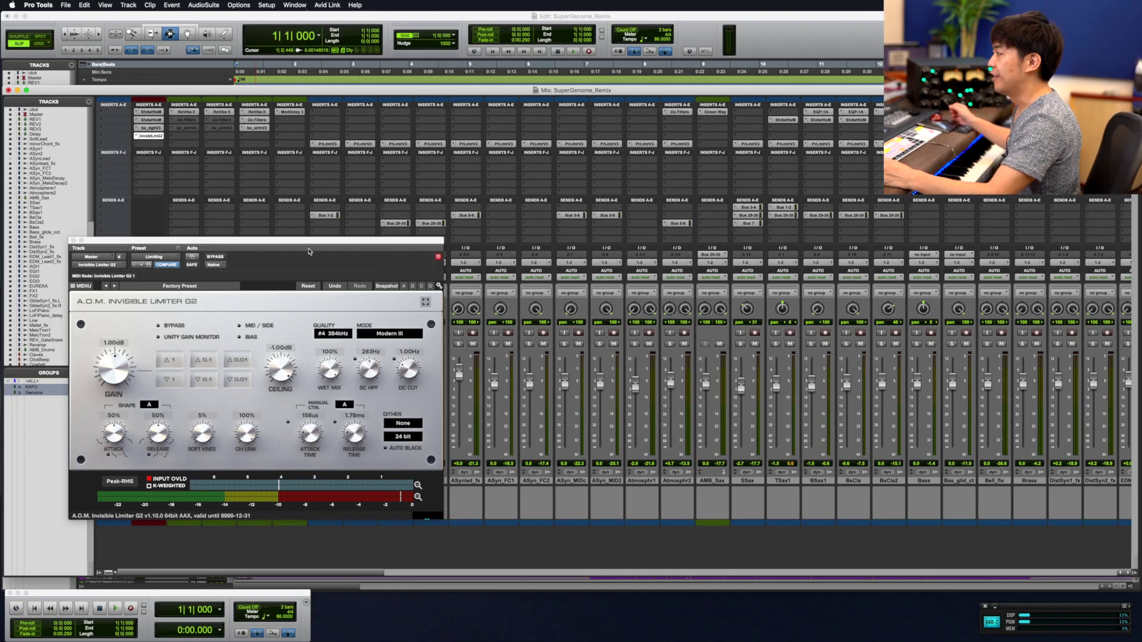
Step: Switch the track in the limiter session back and forth between its Bypass and Limiter playlists to compare the full waveforms
{"action": "key", "text": "super+equal"}
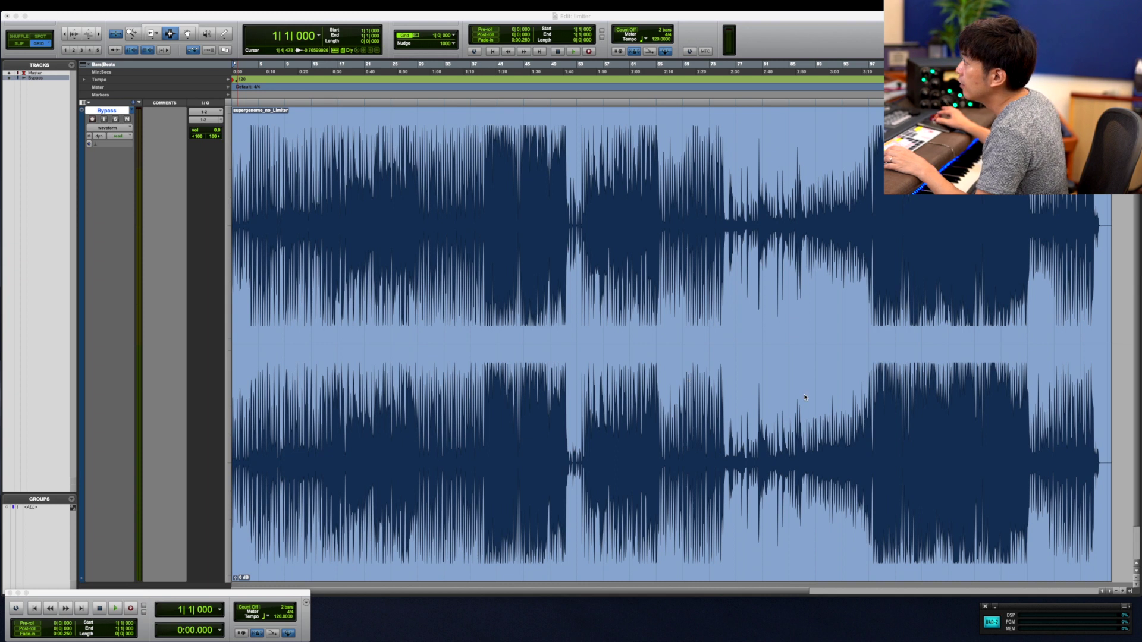
{"action": "left_click", "coordinate": [126, 114]}
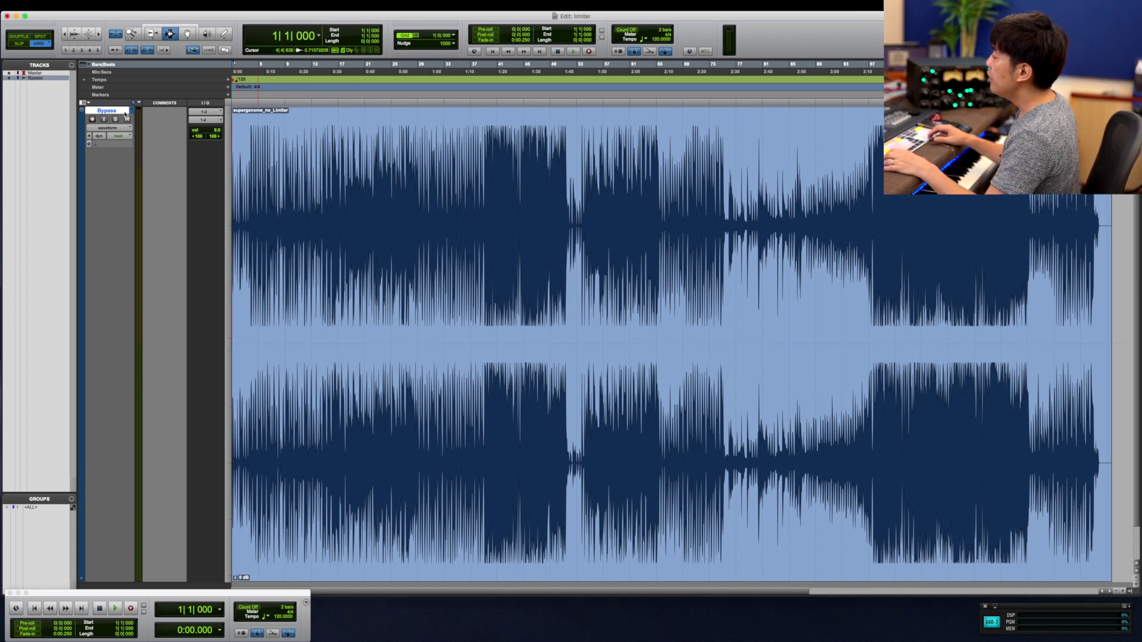
{"action": "key", "text": "ctrl+Down"}
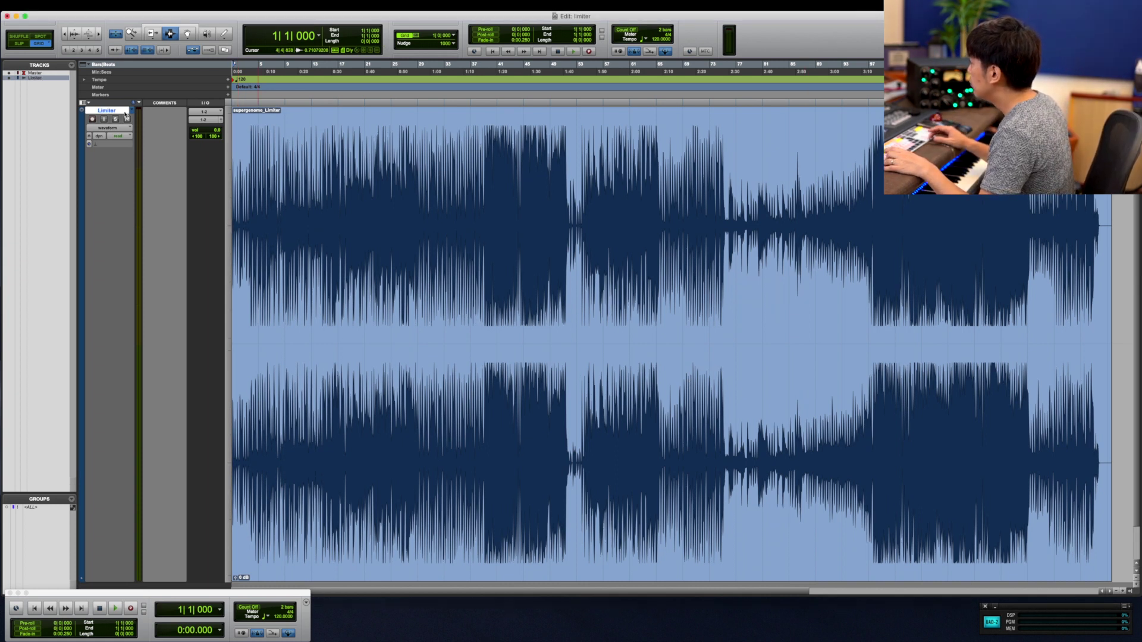
{"action": "key", "text": "ctrl+Up"}
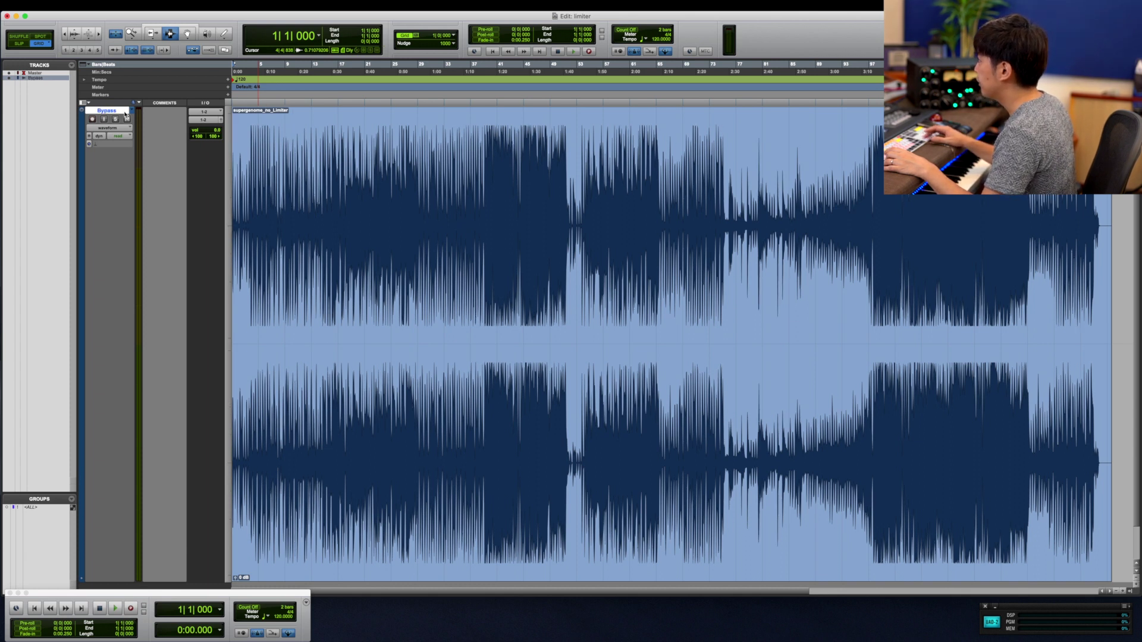
{"action": "key", "text": "ctrl+Down"}
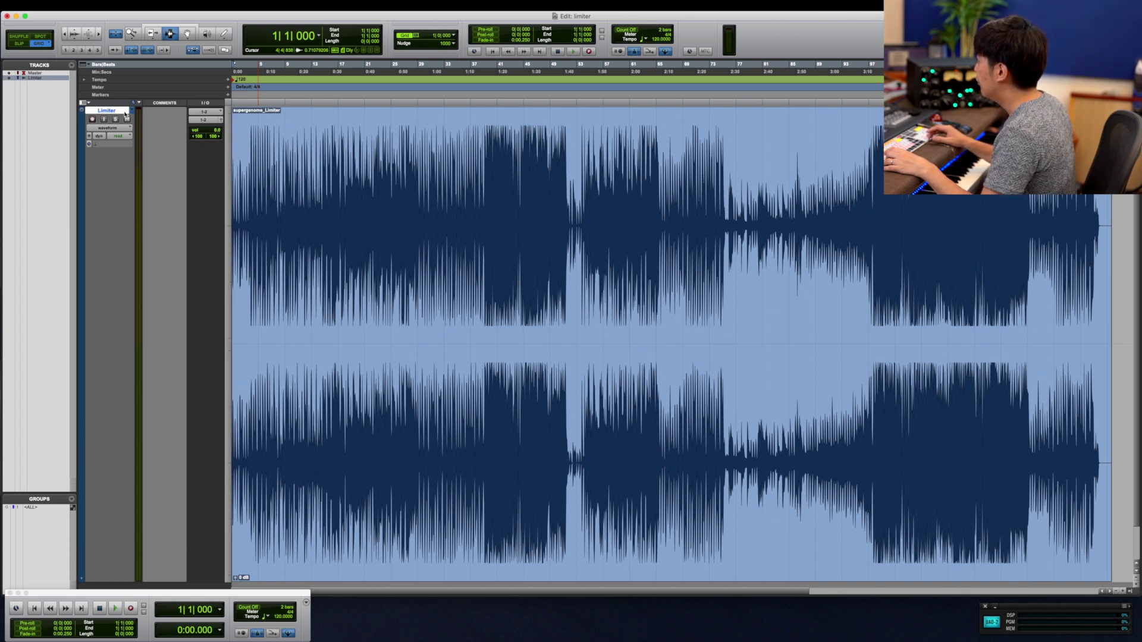
{"action": "key", "text": "ctrl+Up"}
{"action": "key", "text": "ctrl+Down"}
{"action": "key", "text": "ctrl+Up"}
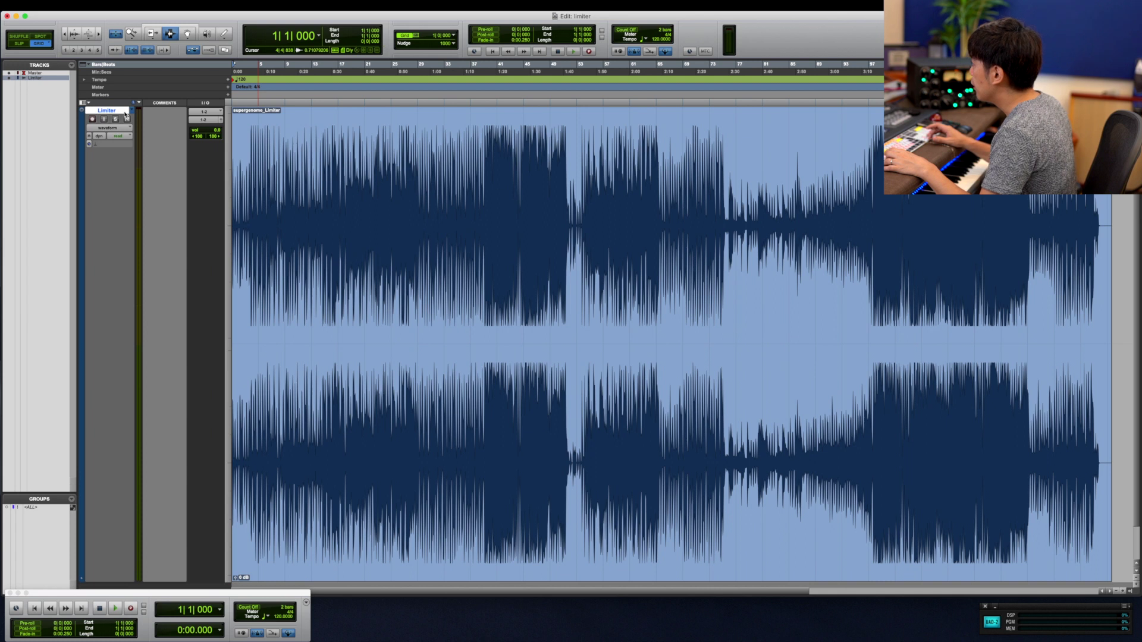
{"action": "key", "text": "ctrl+Down"}
{"action": "key", "text": "ctrl+Up"}
Step: Zoom in on the quiet section from bar 77 to 89, place the cursor at 80|1|000 and compare the Bypass and Limiter waveforms
{"action": "left_click_drag", "start_coordinate": [734, 237], "coordinate": [816, 249]}
{"action": "key", "text": "super+bracketright"}
{"action": "key", "text": "super+bracketright"}
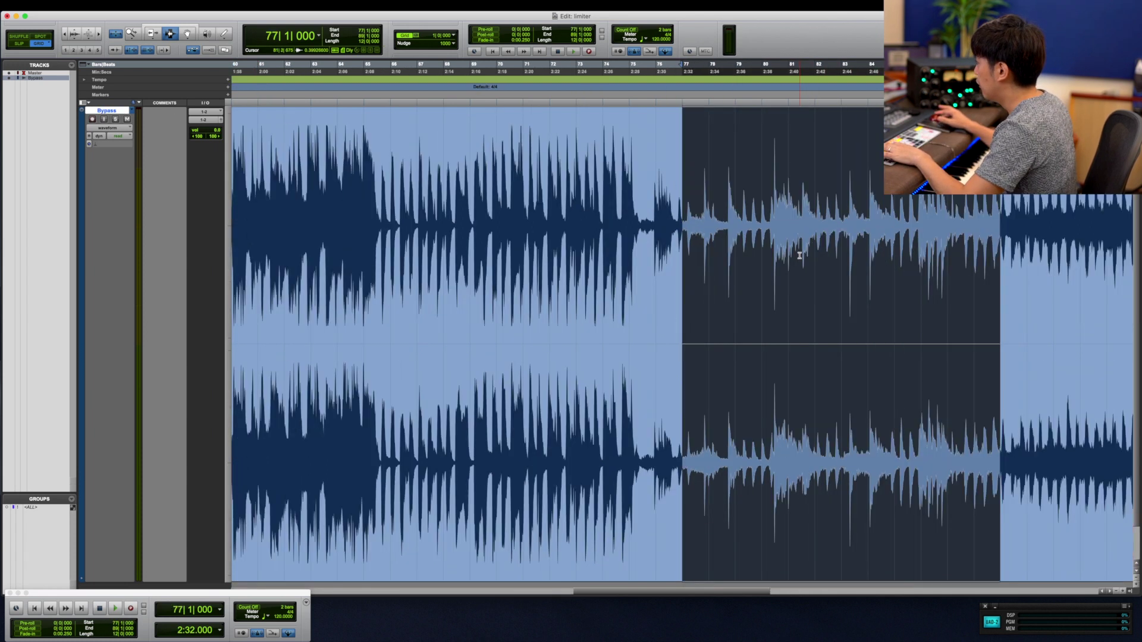
{"action": "left_click", "coordinate": [807, 284]}
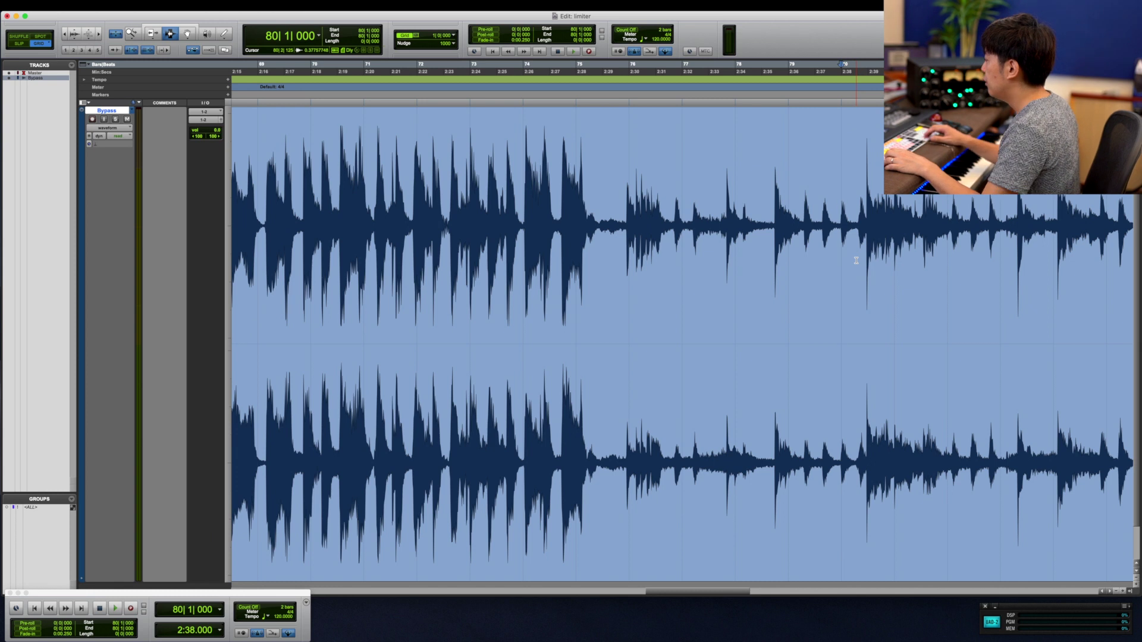
{"action": "key", "text": "ctrl+Right"}
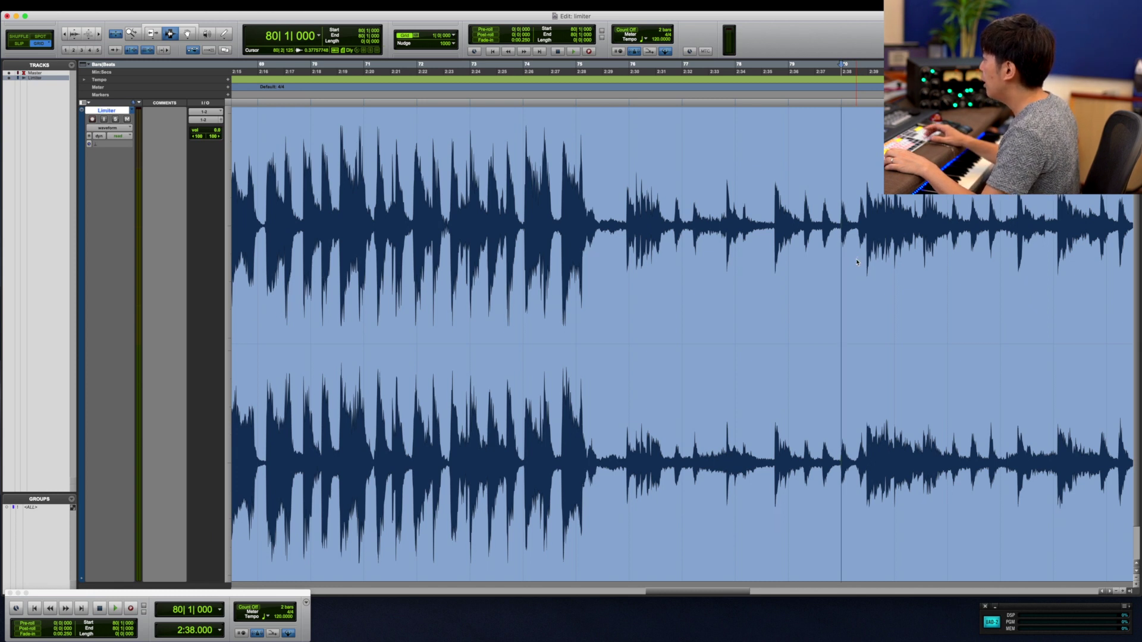
{"action": "key", "text": "ctrl+Left"}
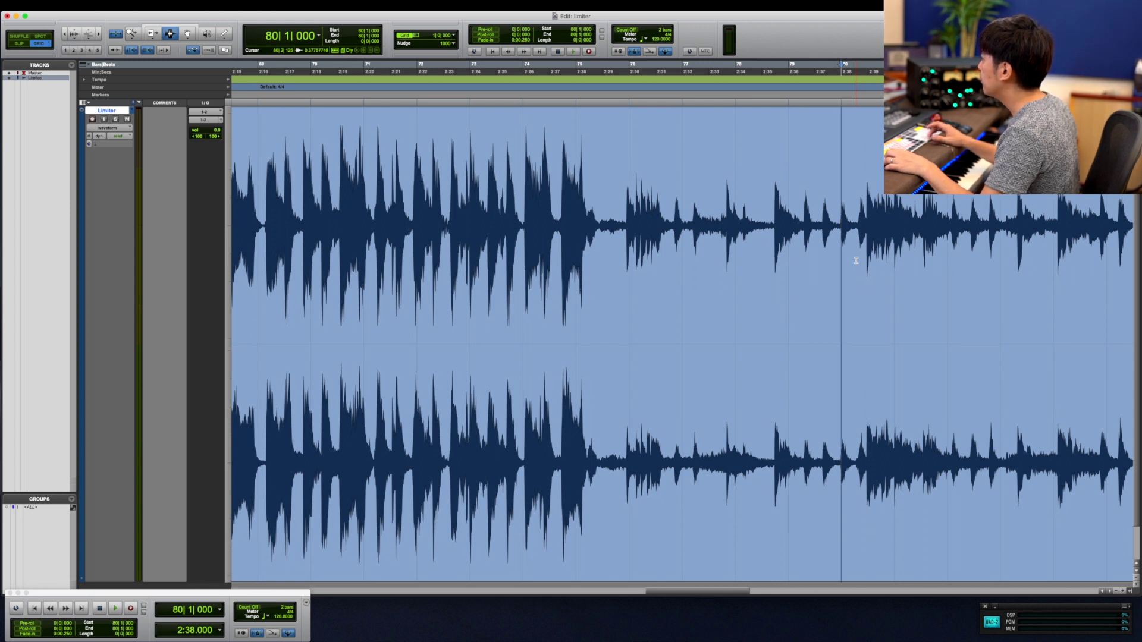
Step: Select the loud section from bar 40 to 43, zoom in on it and place the cursor at 39|1|000 for comparison
{"action": "key", "text": "super+bracketleft"}
{"action": "key", "text": "super+bracketleft"}
{"action": "key", "text": "super+bracketleft"}
{"action": "left_click", "coordinate": [452, 233]}
{"action": "left_click_drag", "start_coordinate": [442, 233], "coordinate": [454, 250]}
{"action": "key", "text": "super+bracketright"}
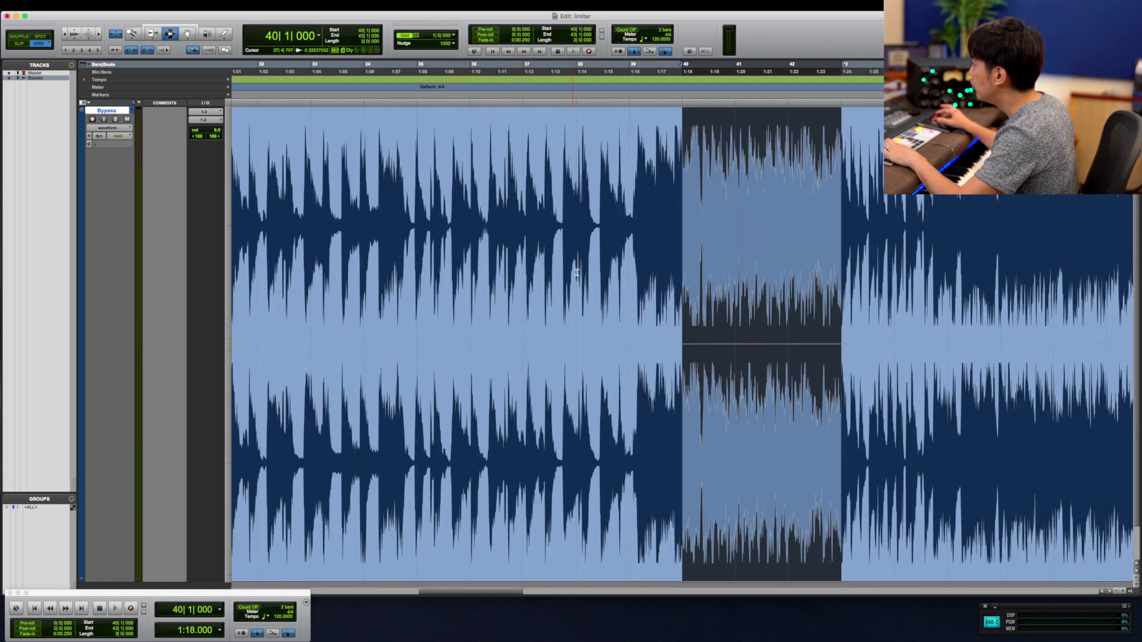
{"action": "key", "text": "super+bracketright"}
{"action": "left_click", "coordinate": [577, 282]}
{"action": "key", "text": "super+bracketright"}
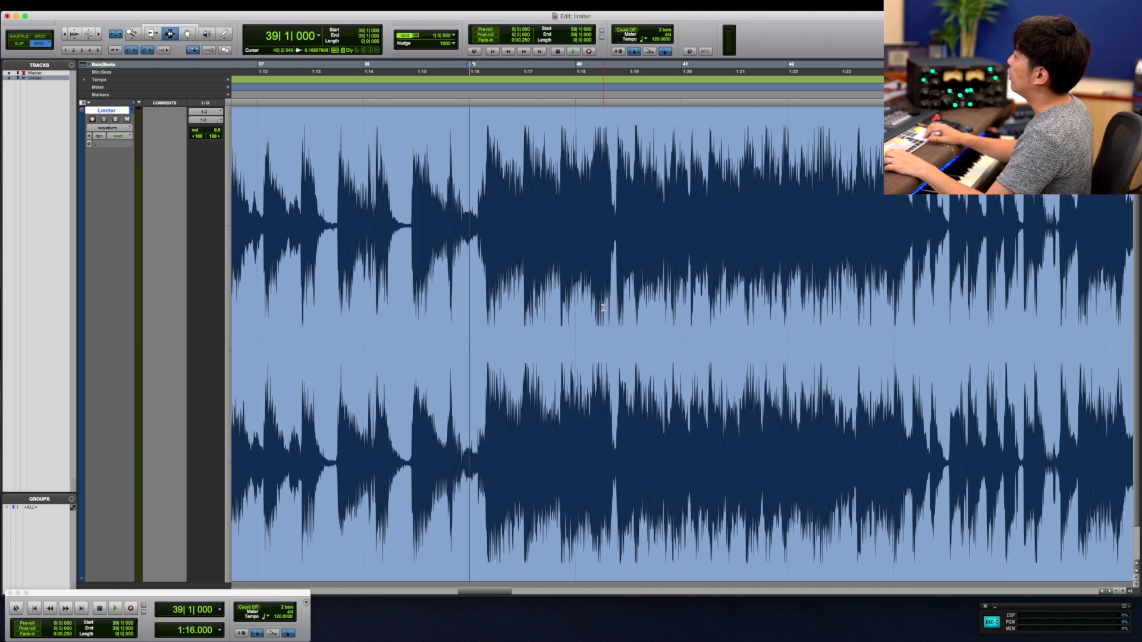
Step: Switch to Slip mode, select a short passage of the Limiter waveform starting at 39|1|685 and zoom in on it
{"action": "key", "text": "F2"}
{"action": "left_click_drag", "start_coordinate": [489, 283], "coordinate": [549, 284]}
{"action": "key", "text": "super+bracketright"}
{"action": "key", "text": "super+bracketright"}
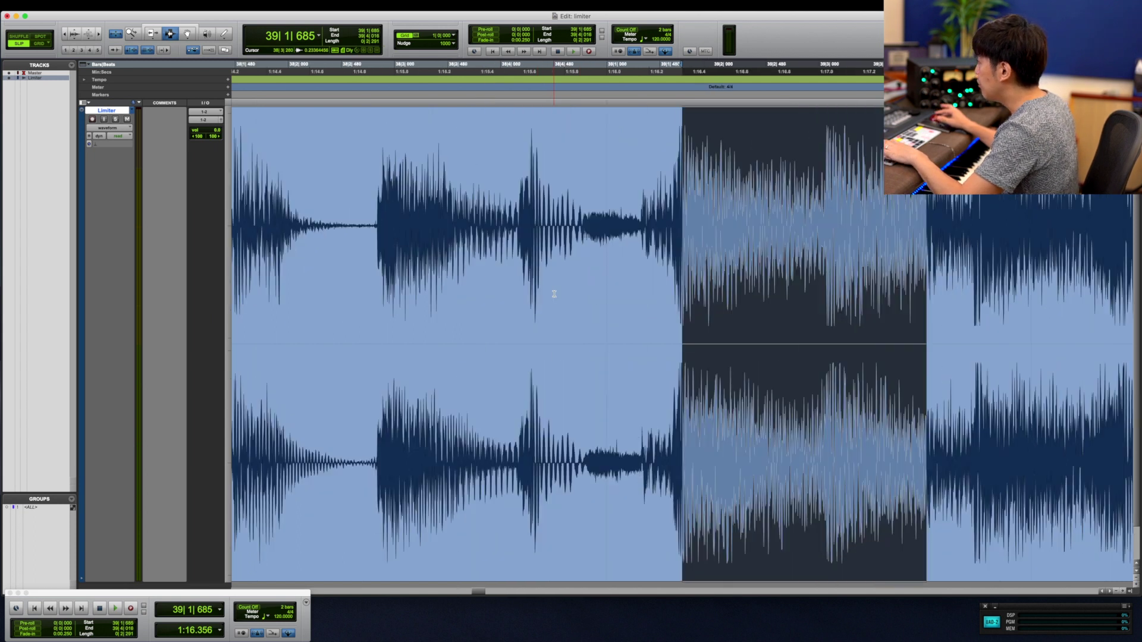
Step: Compare the Bypass and Limiter waveforms around bar 39, placing the cursor at 38|4|914 and 38|4|708
{"action": "left_click", "coordinate": [607, 300]}
{"action": "scroll", "coordinate": [620, 290], "scroll_direction": "right", "scroll_amount": 3}
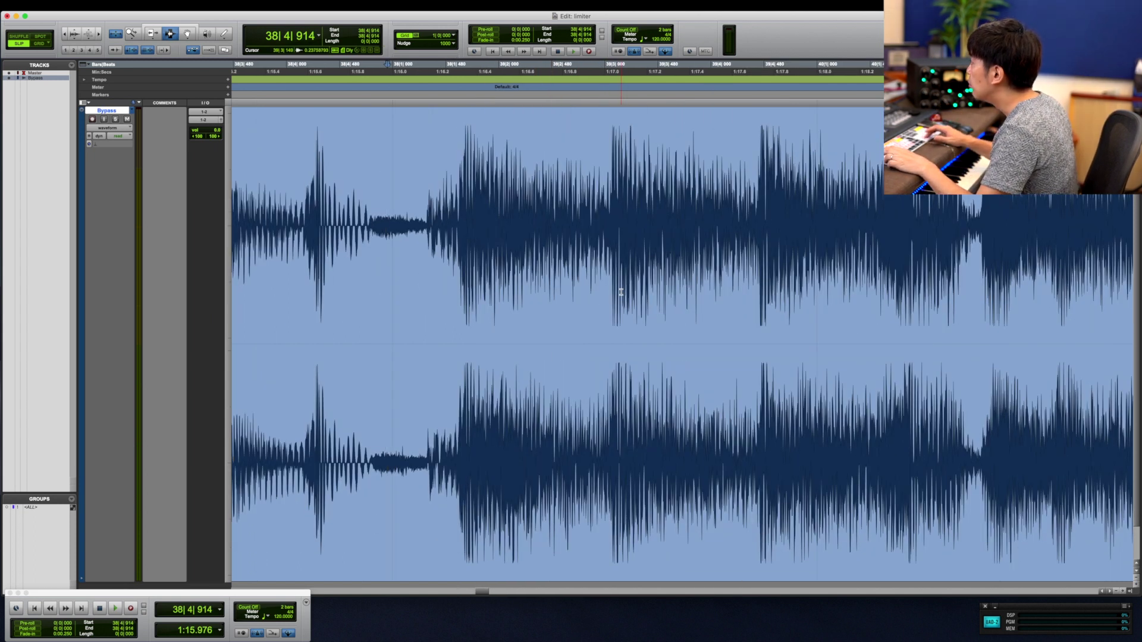
{"action": "key", "text": "ctrl+Down"}
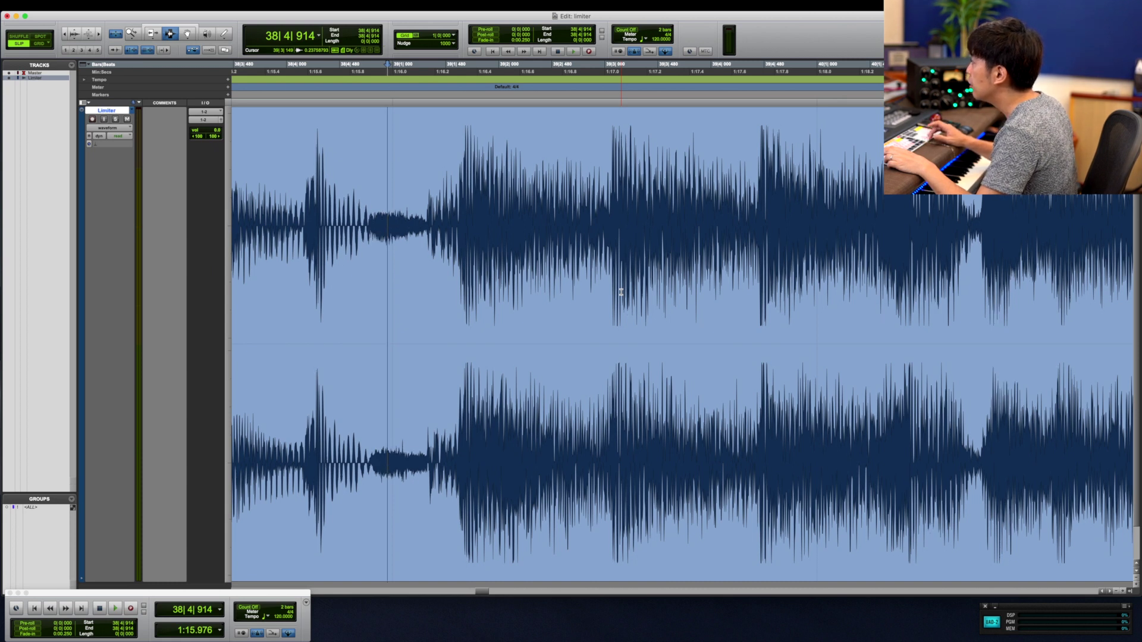
{"action": "left_click", "coordinate": [365, 252]}
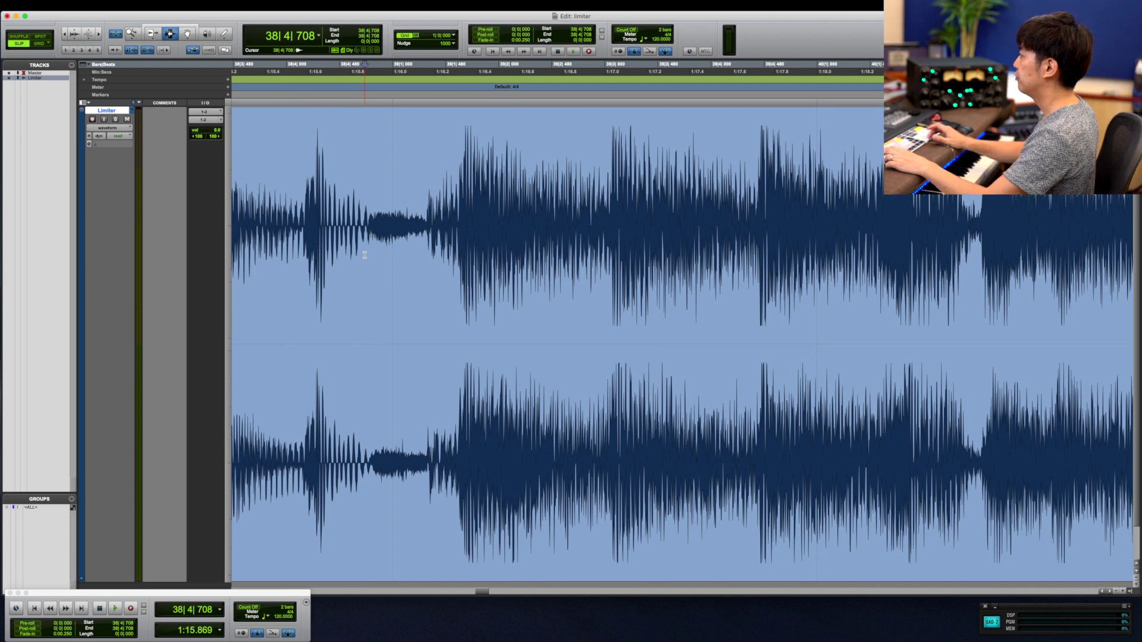
Step: Show the whole song with the cursor at 1|1|000, switch the track to the Bypass playlist and play it from the start
{"action": "key", "text": "ctrl+backslash"}
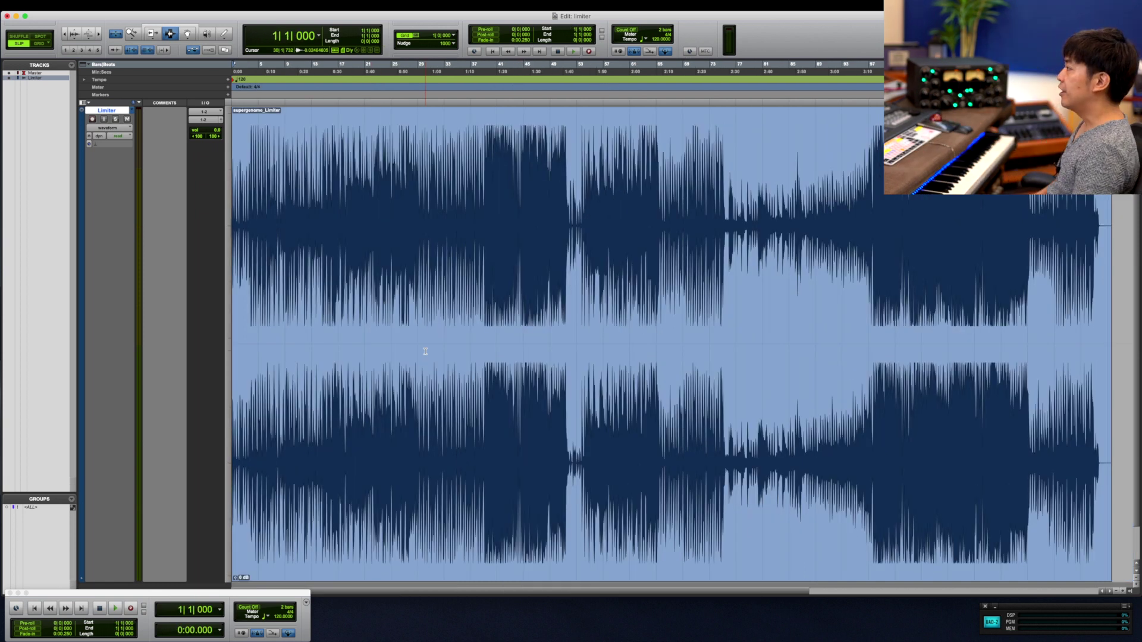
{"action": "key", "text": "ctrl+backslash"}
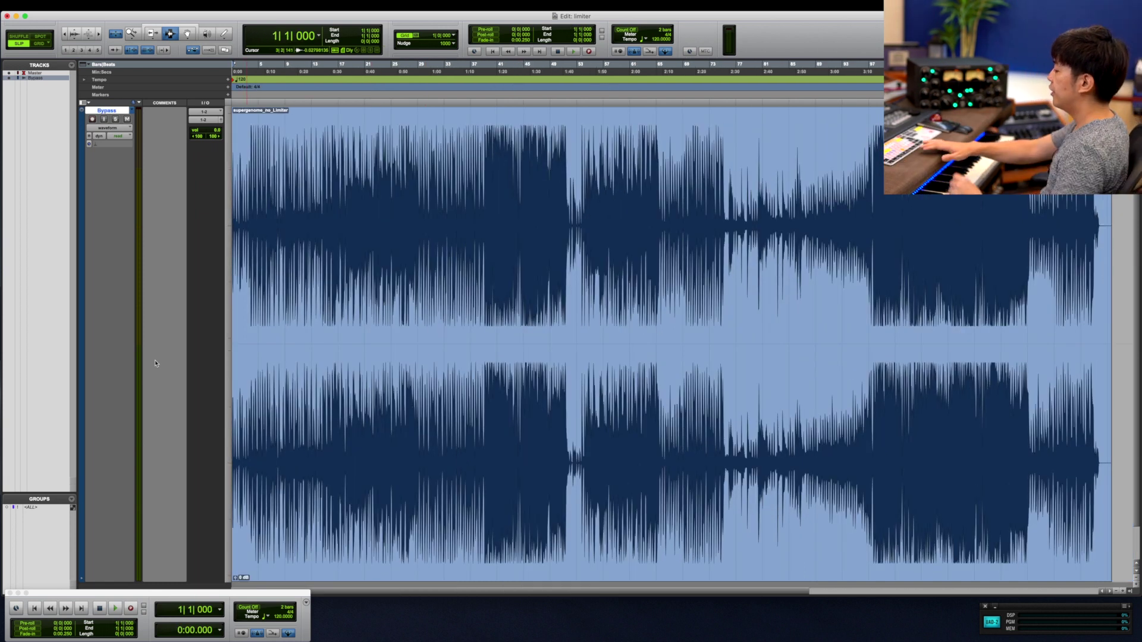
{"action": "key", "text": "space"}
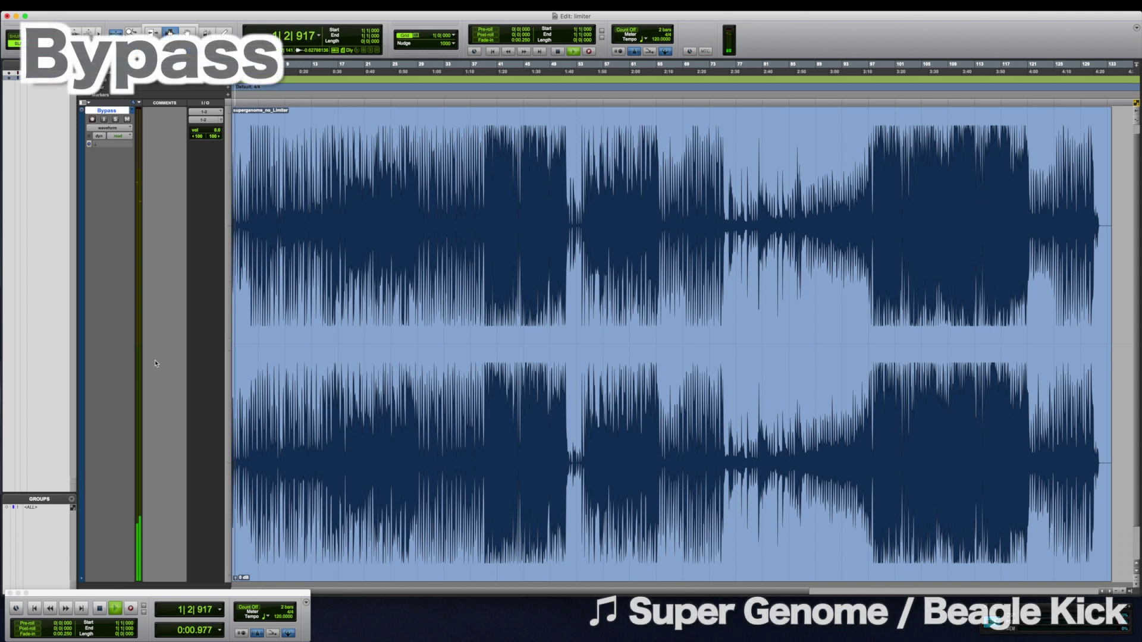